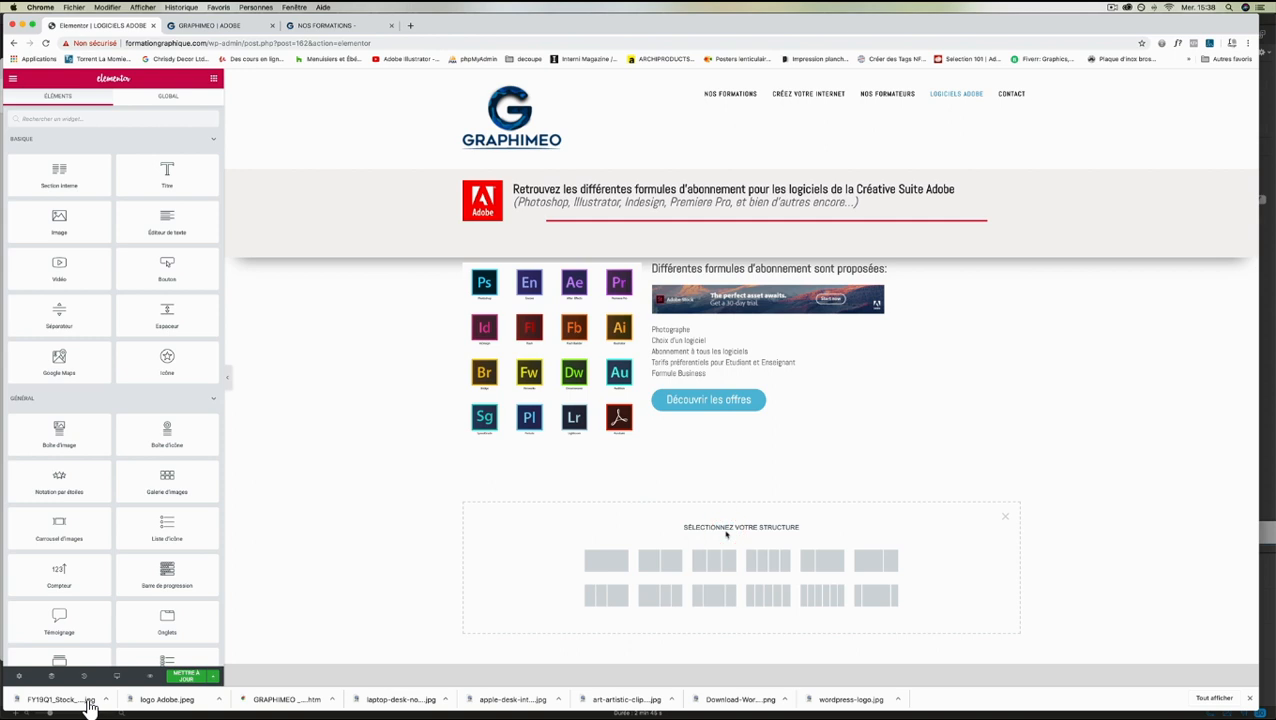
Add a four-column section below the subscription offers block and place an image widget in its first column.
click(767, 561)
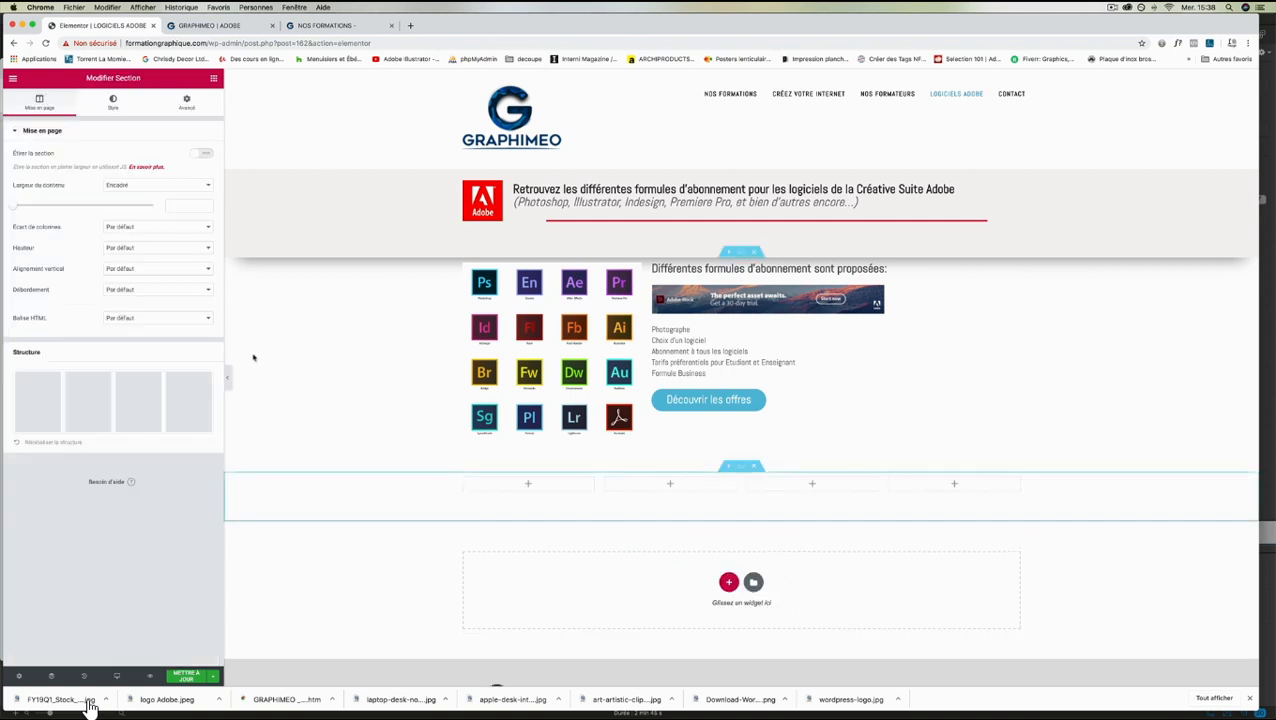
click(197, 29)
click(213, 78)
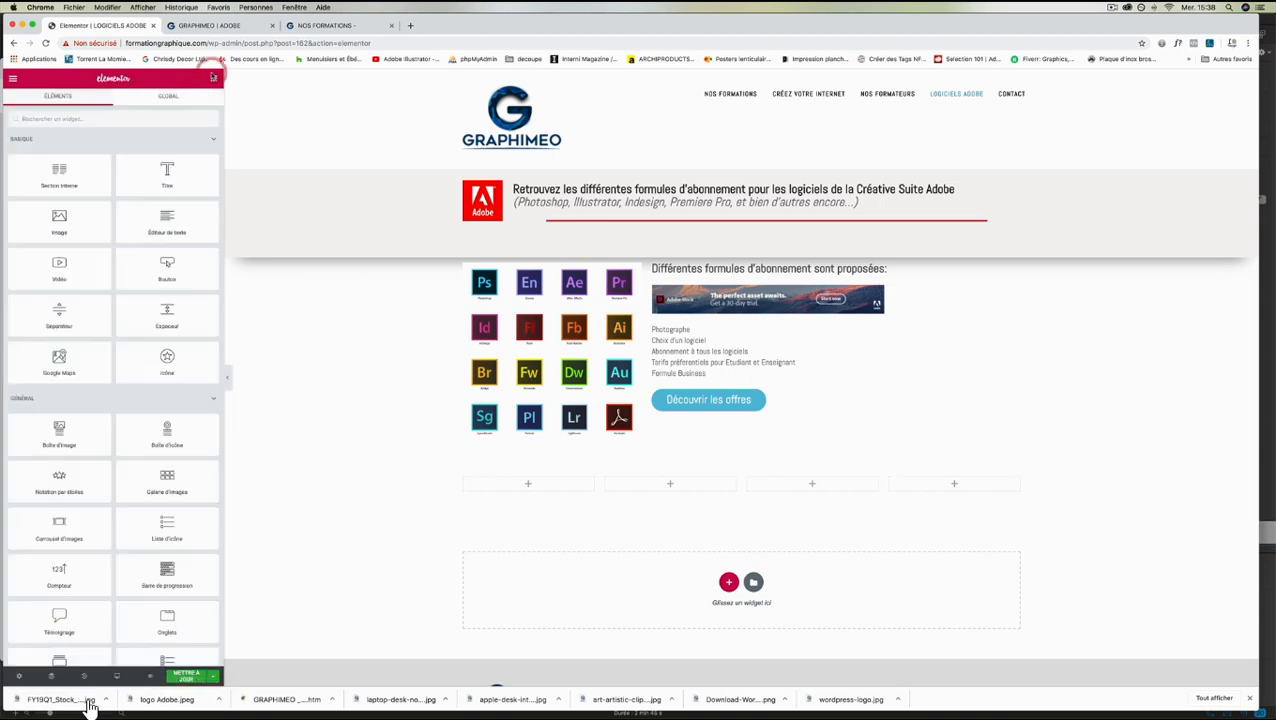
drag(79, 221, 540, 490)
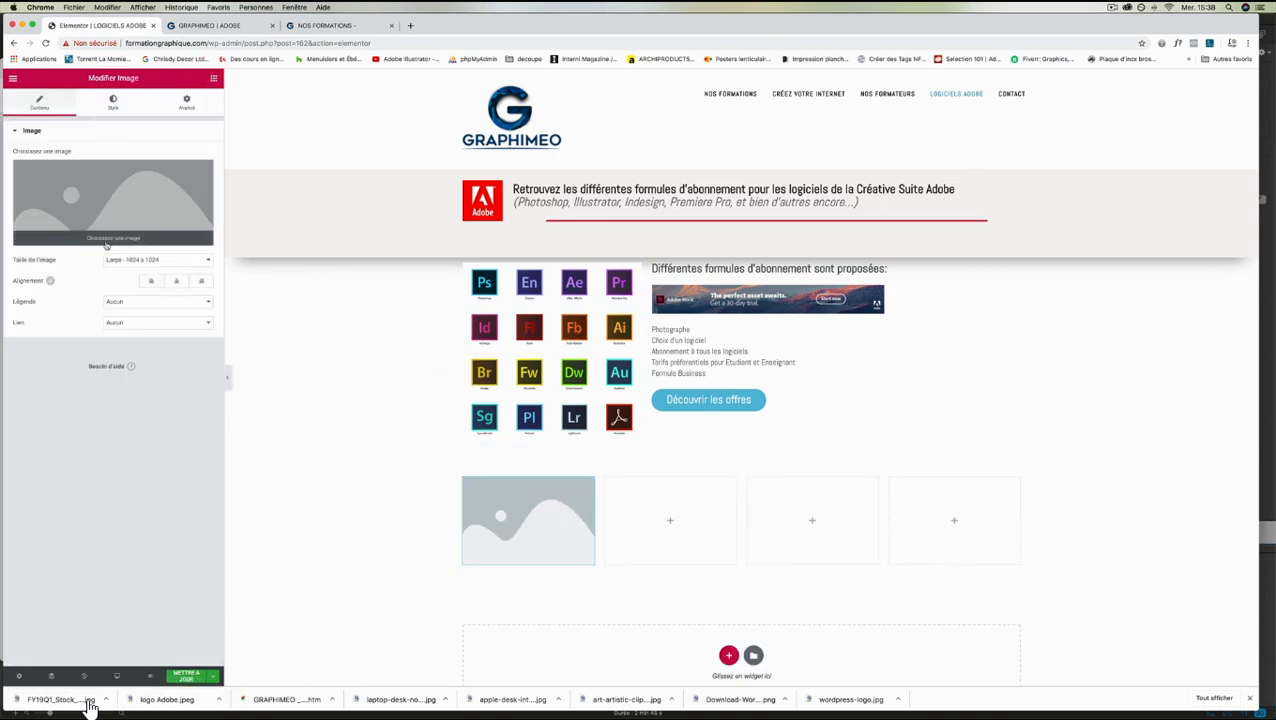
Upload Photographe.jpg from the images folder and insert it into the first column's image widget.
click(107, 238)
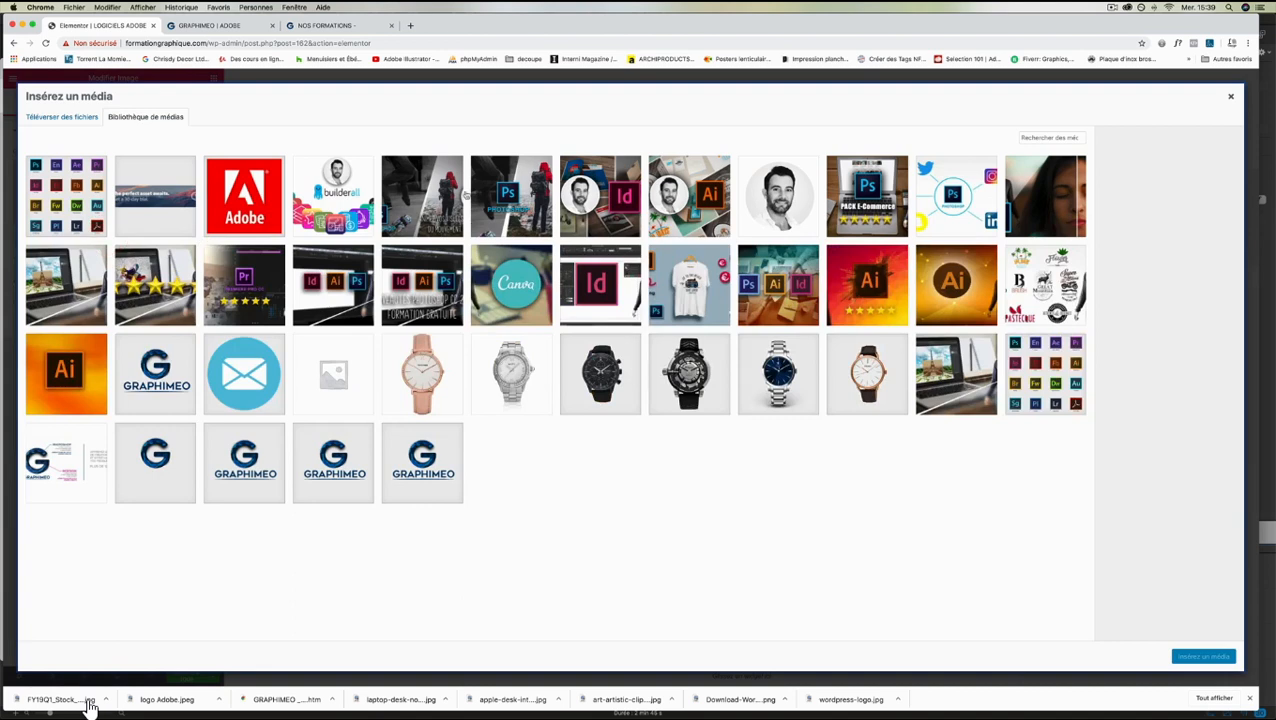
click(62, 115)
click(607, 328)
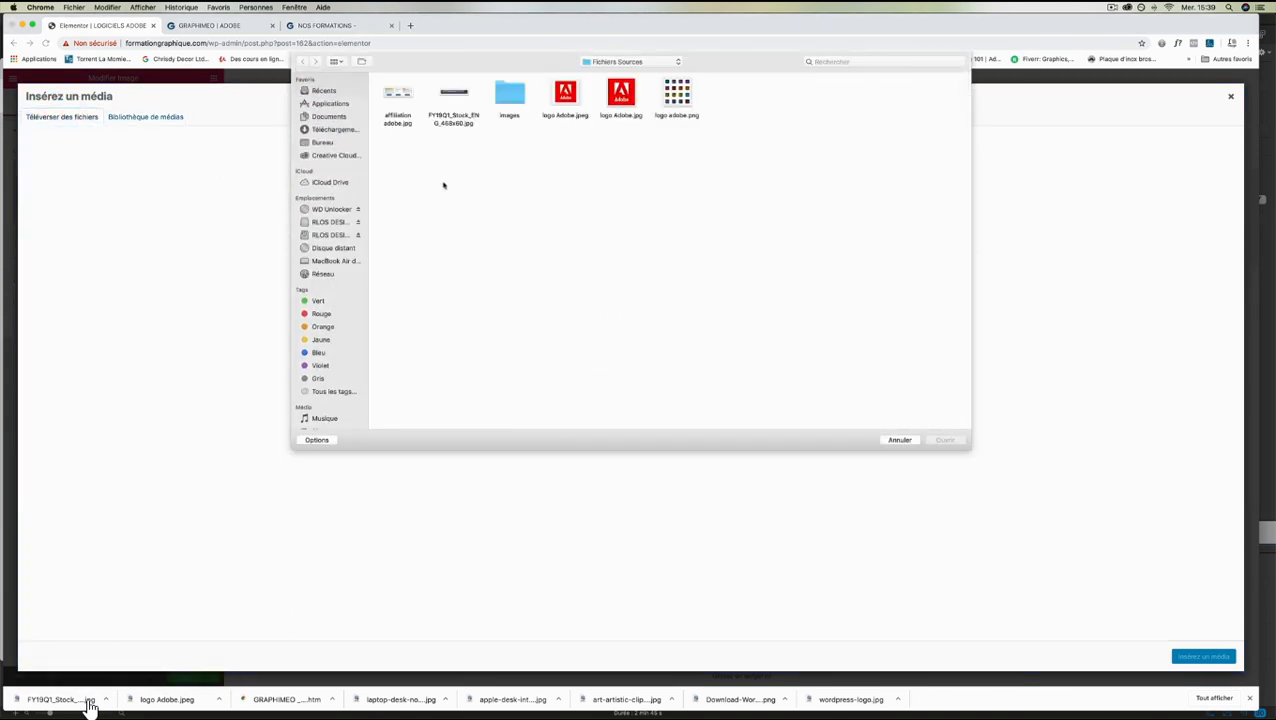
double_click(510, 100)
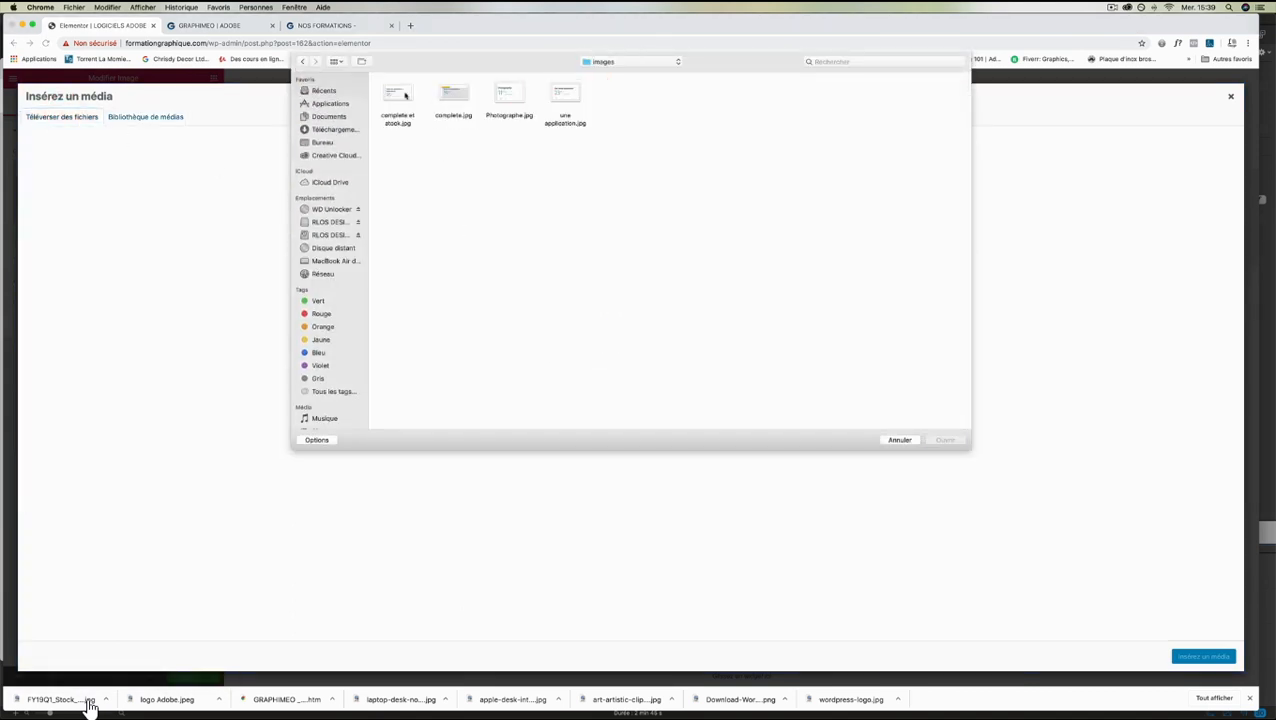
click(509, 96)
click(945, 440)
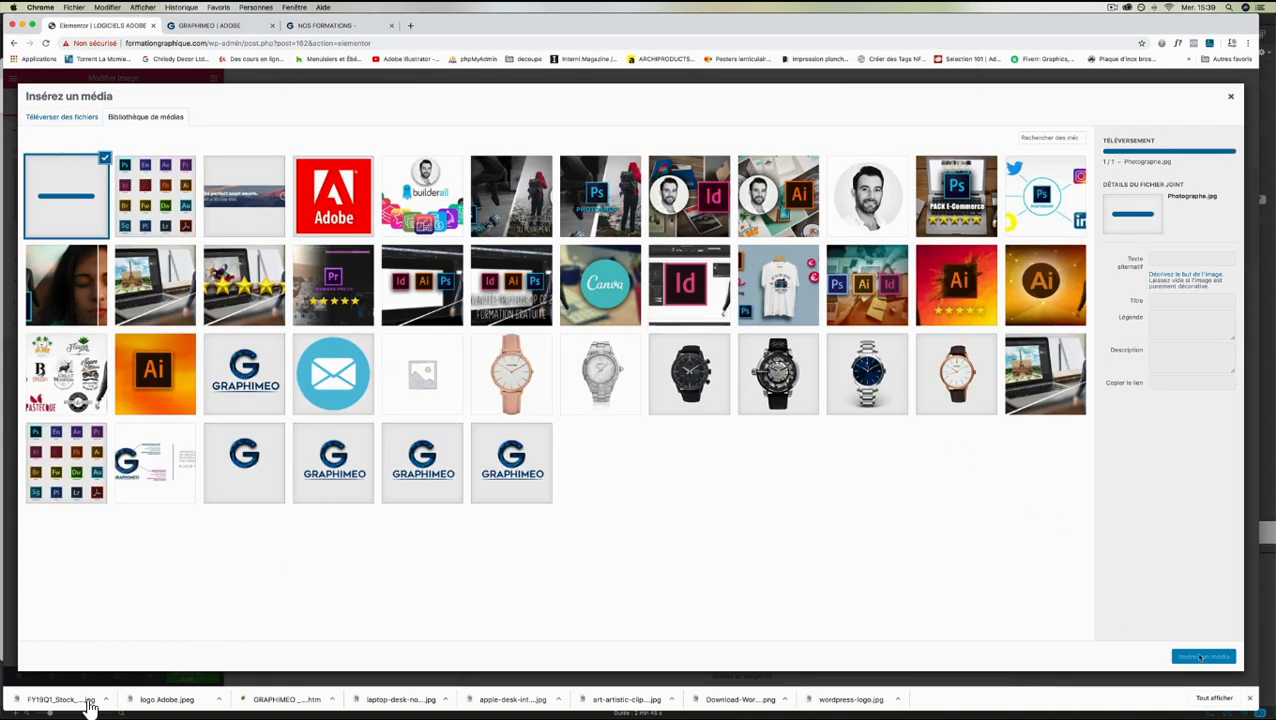
click(1202, 656)
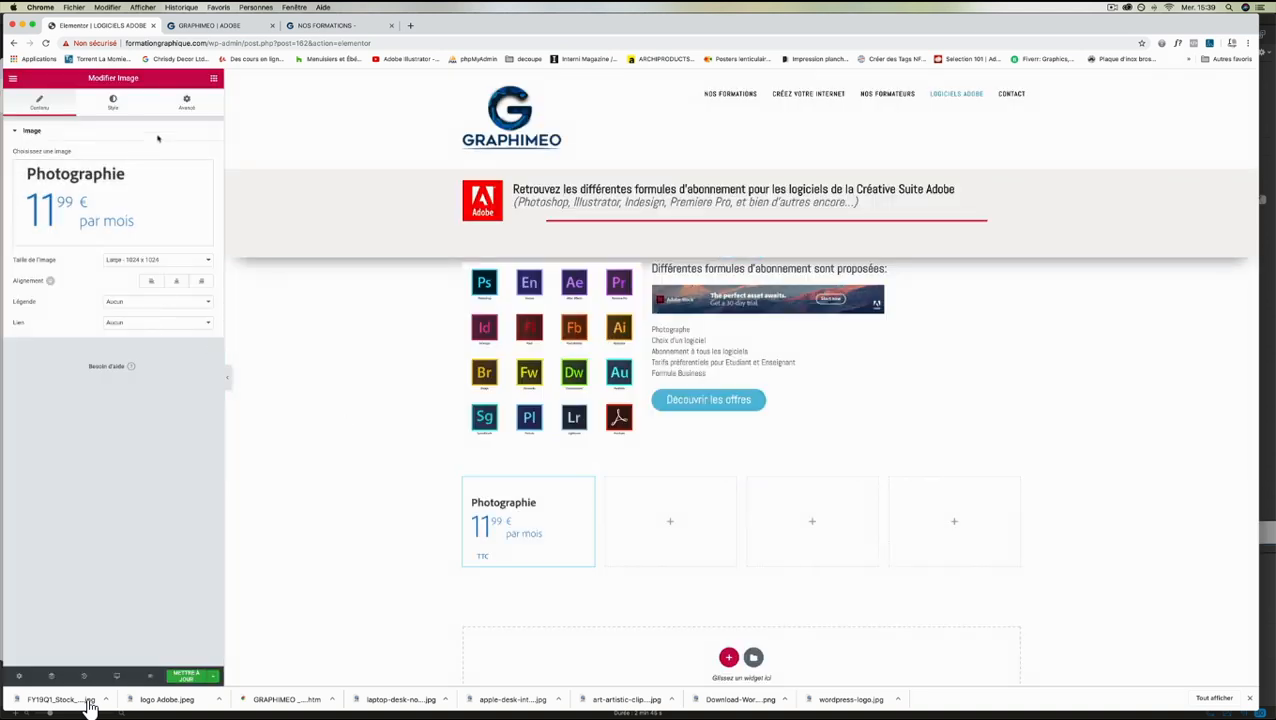
Place an image widget in the second column and fill it with the uploaded file une application.jpg.
click(212, 78)
drag(62, 218, 664, 526)
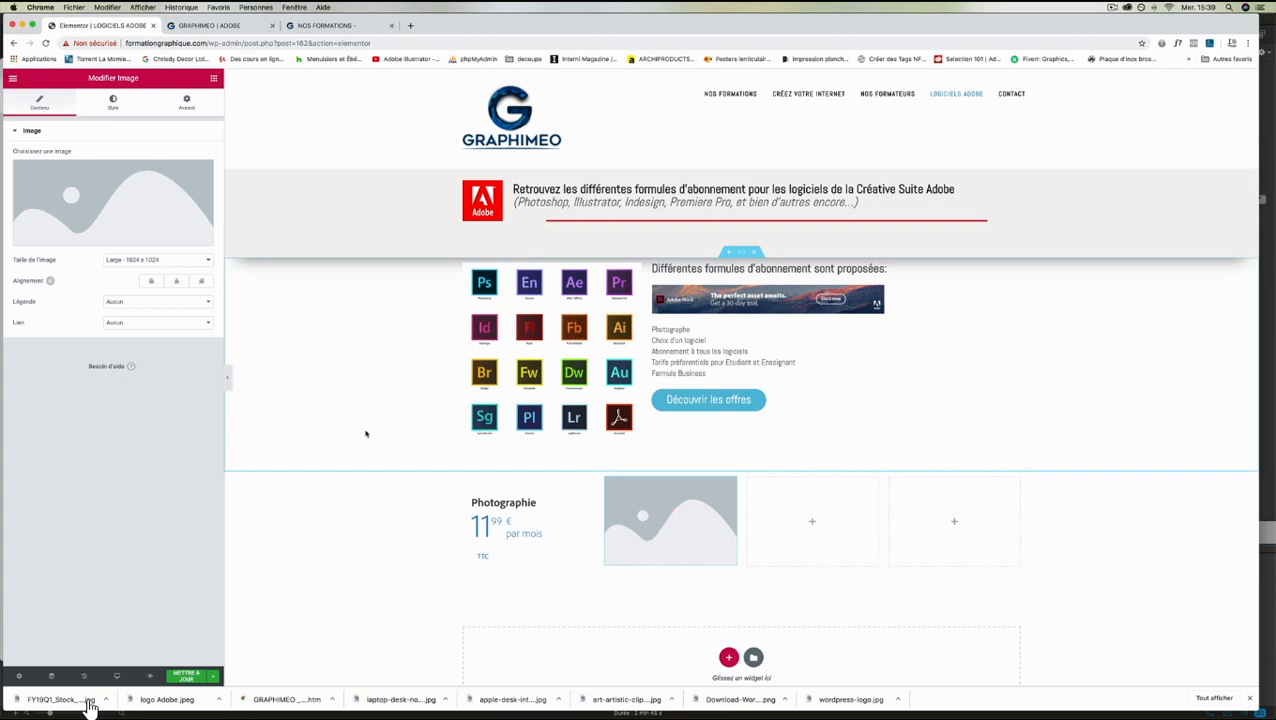
click(101, 238)
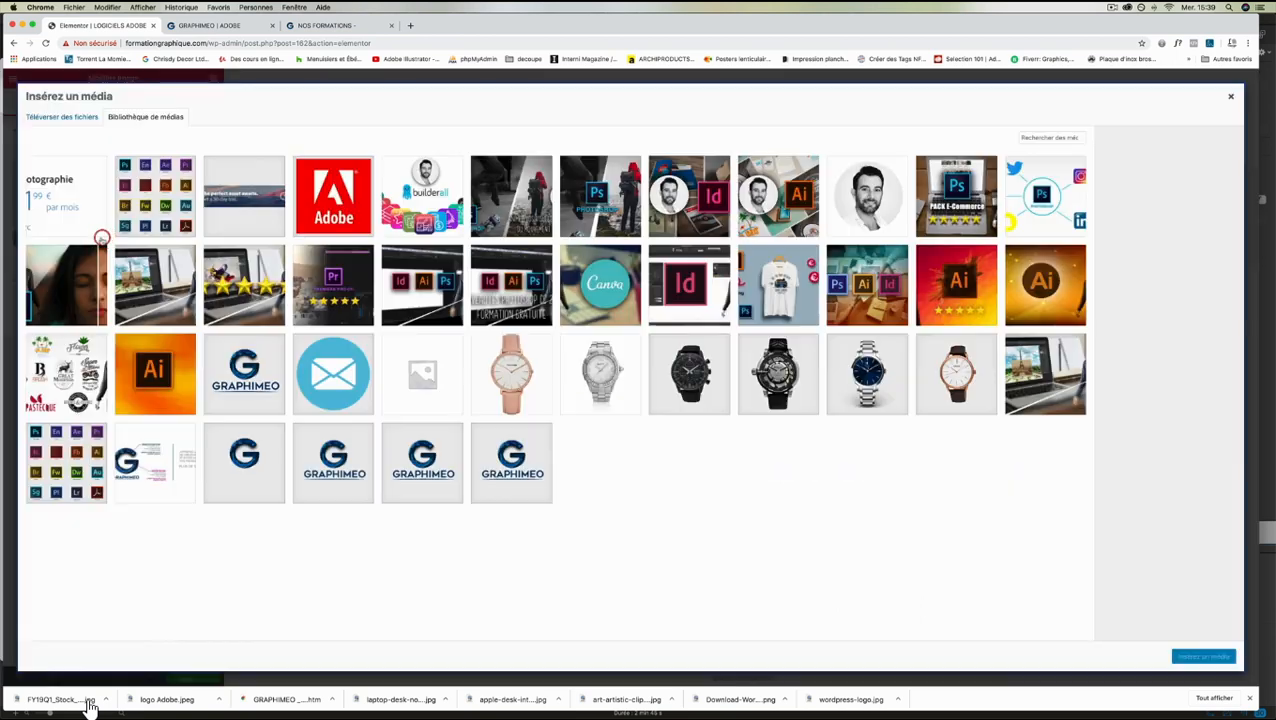
click(56, 117)
click(625, 330)
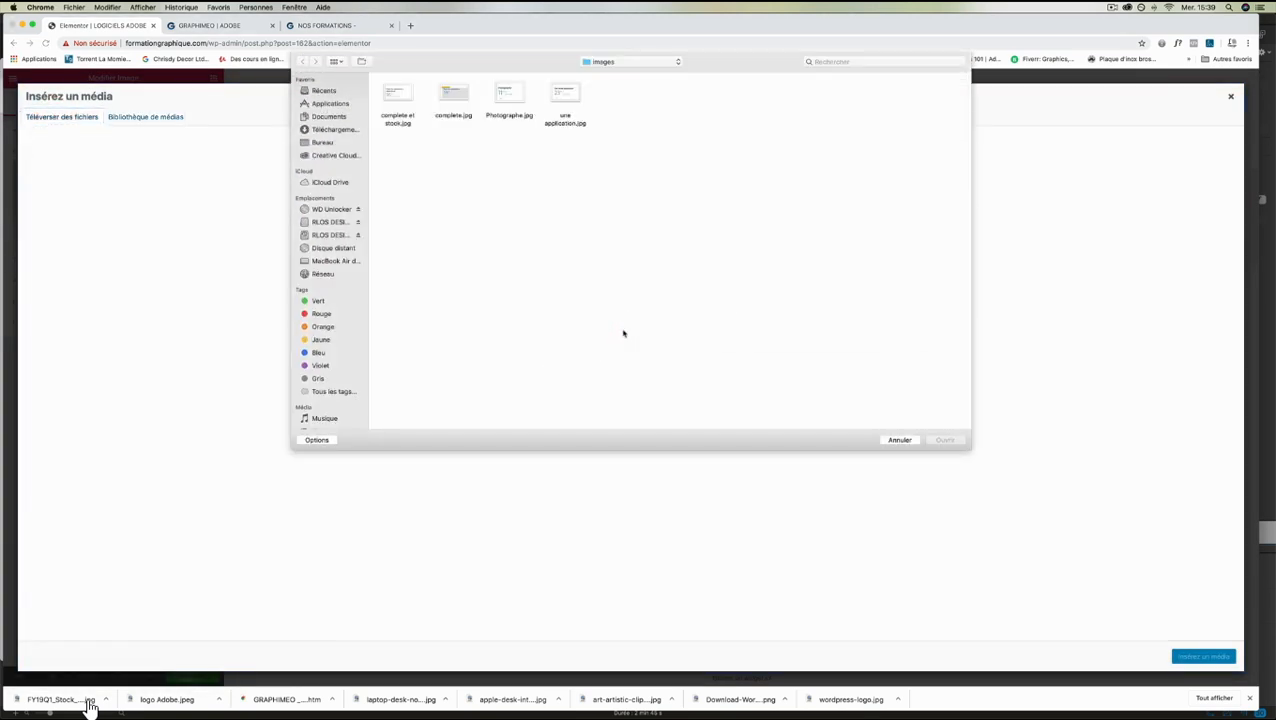
click(560, 96)
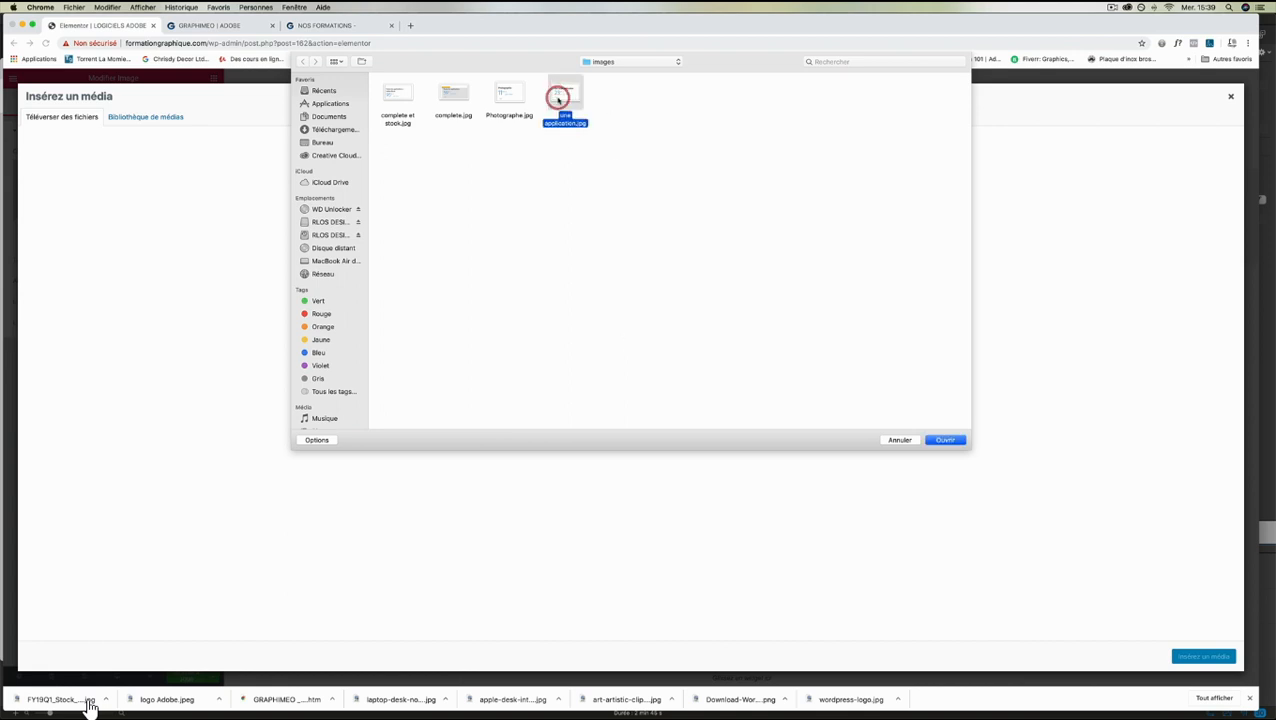
key(Return)
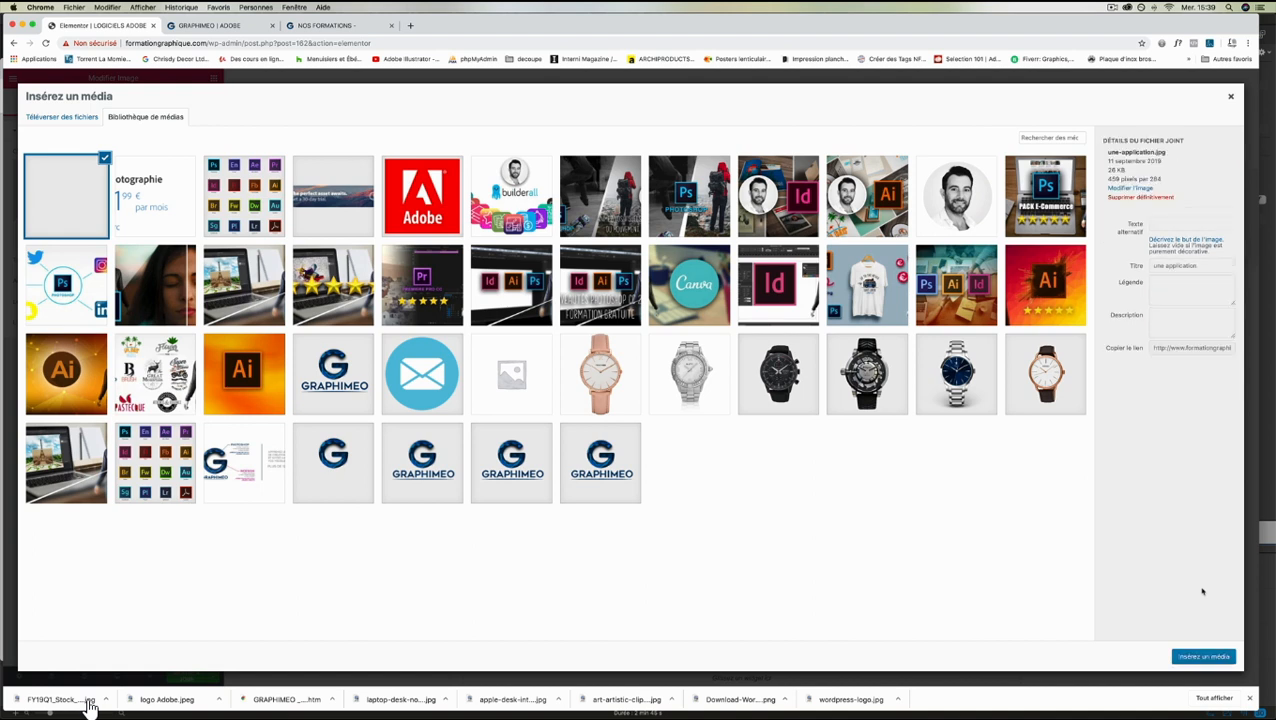
click(1203, 656)
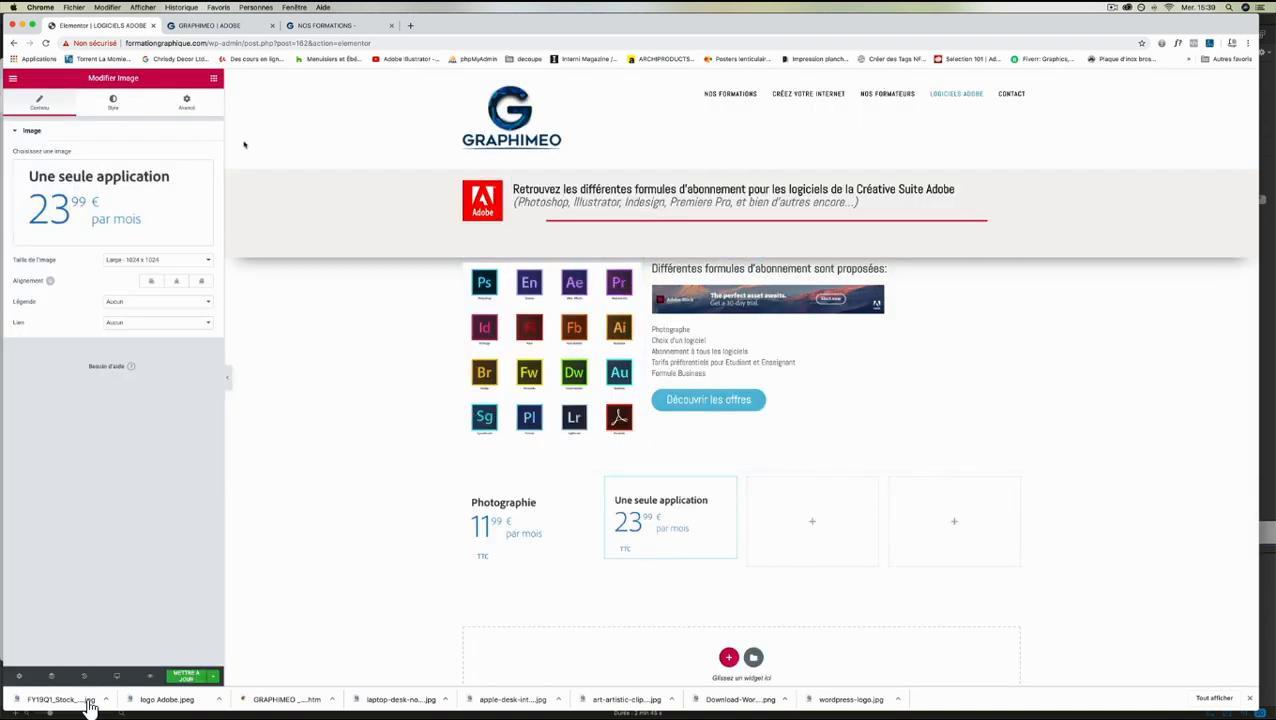
Place an image widget in the third column and fill it with the uploaded file complete.jpg.
click(210, 78)
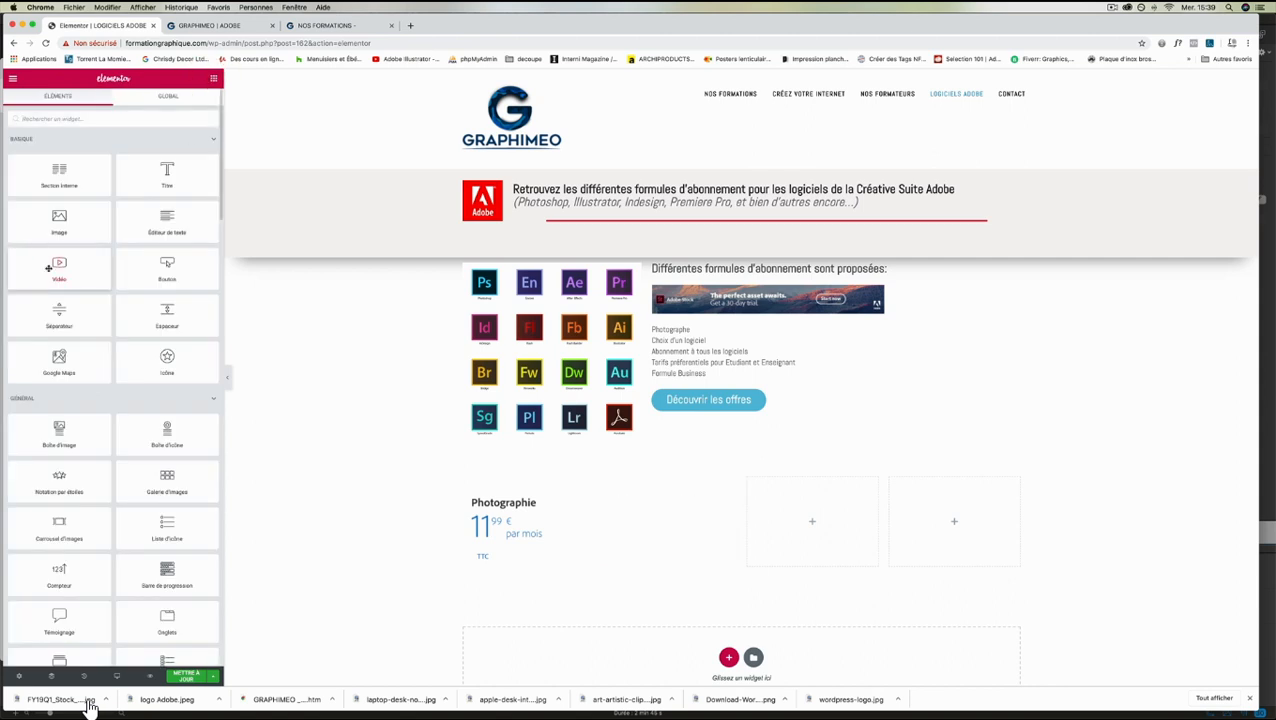
drag(59, 220, 815, 522)
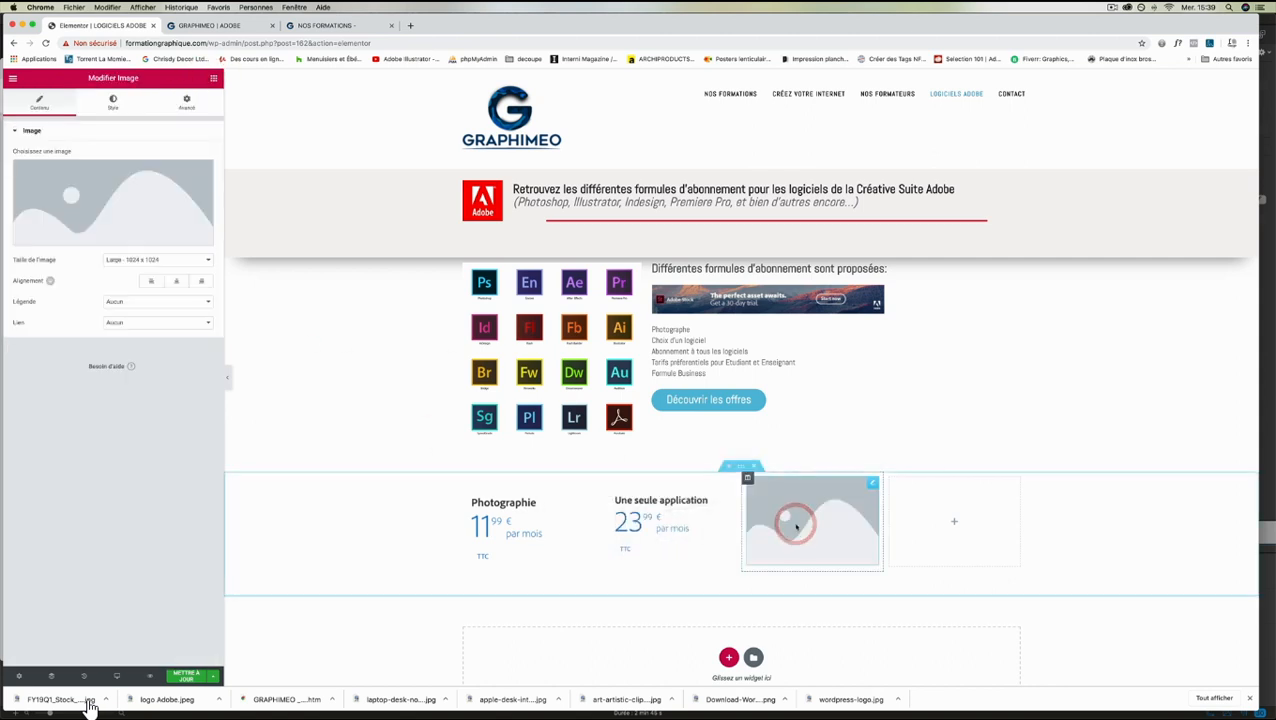
click(95, 240)
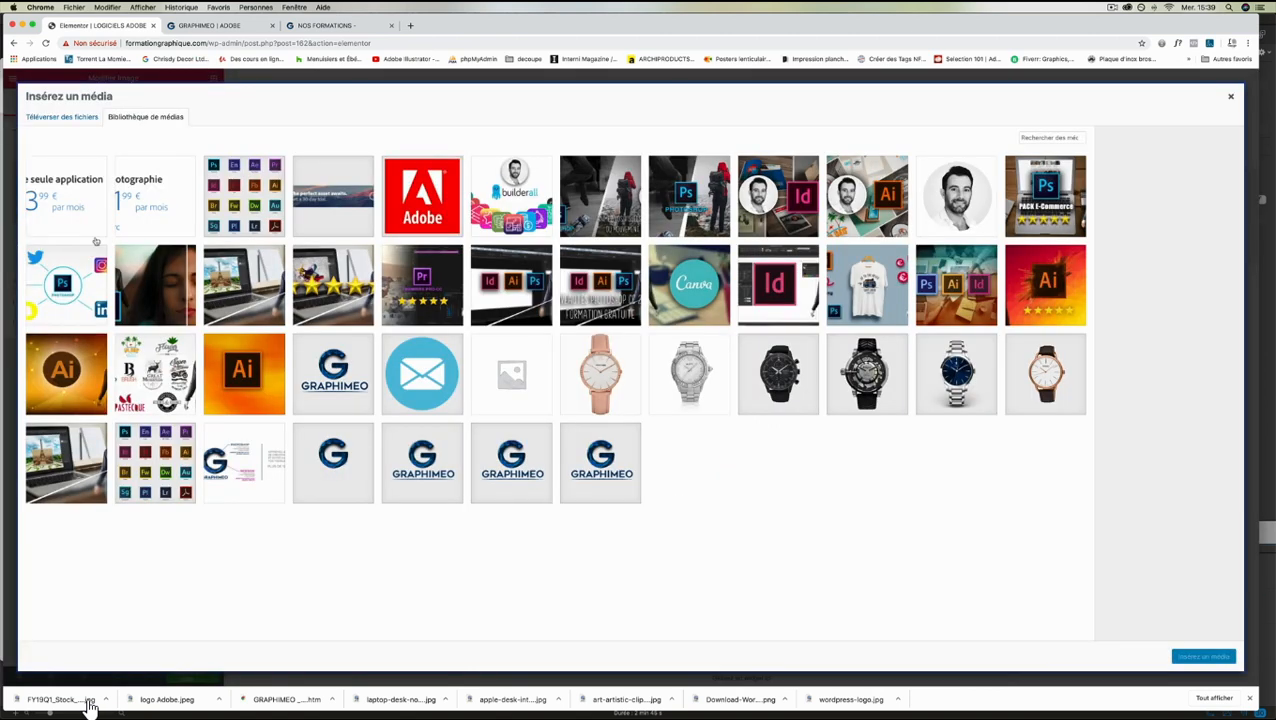
click(50, 120)
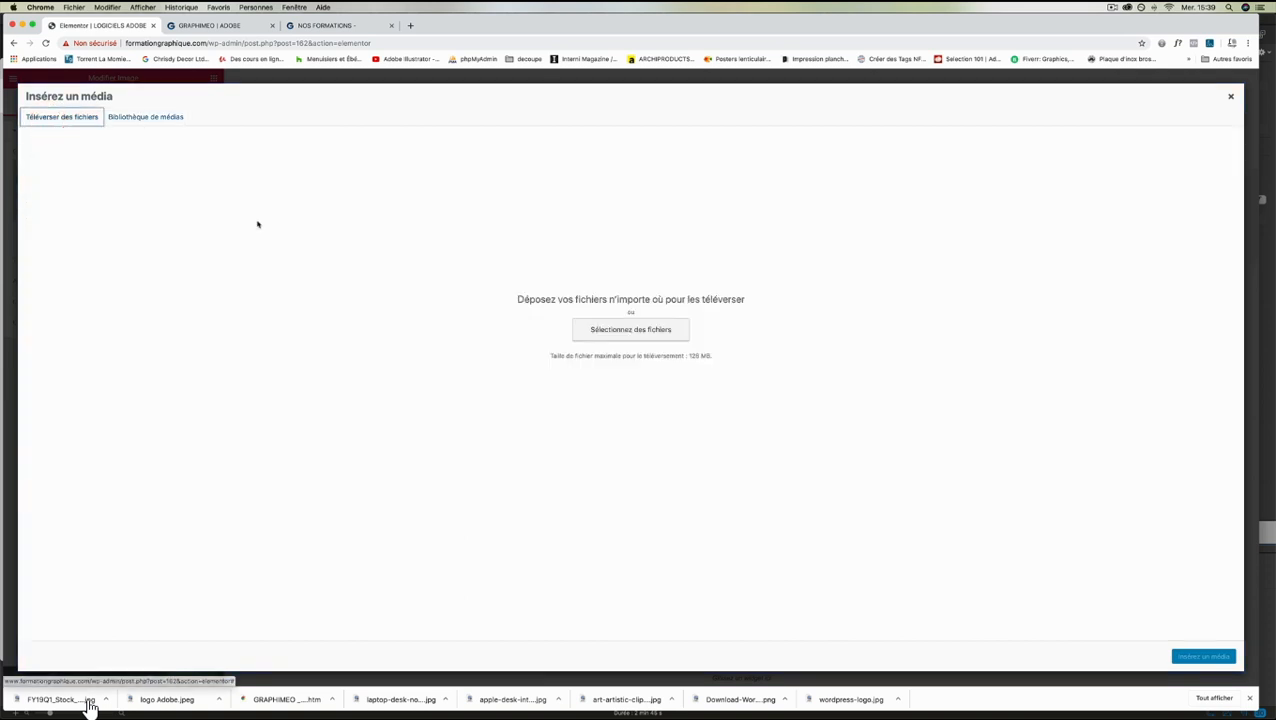
click(615, 329)
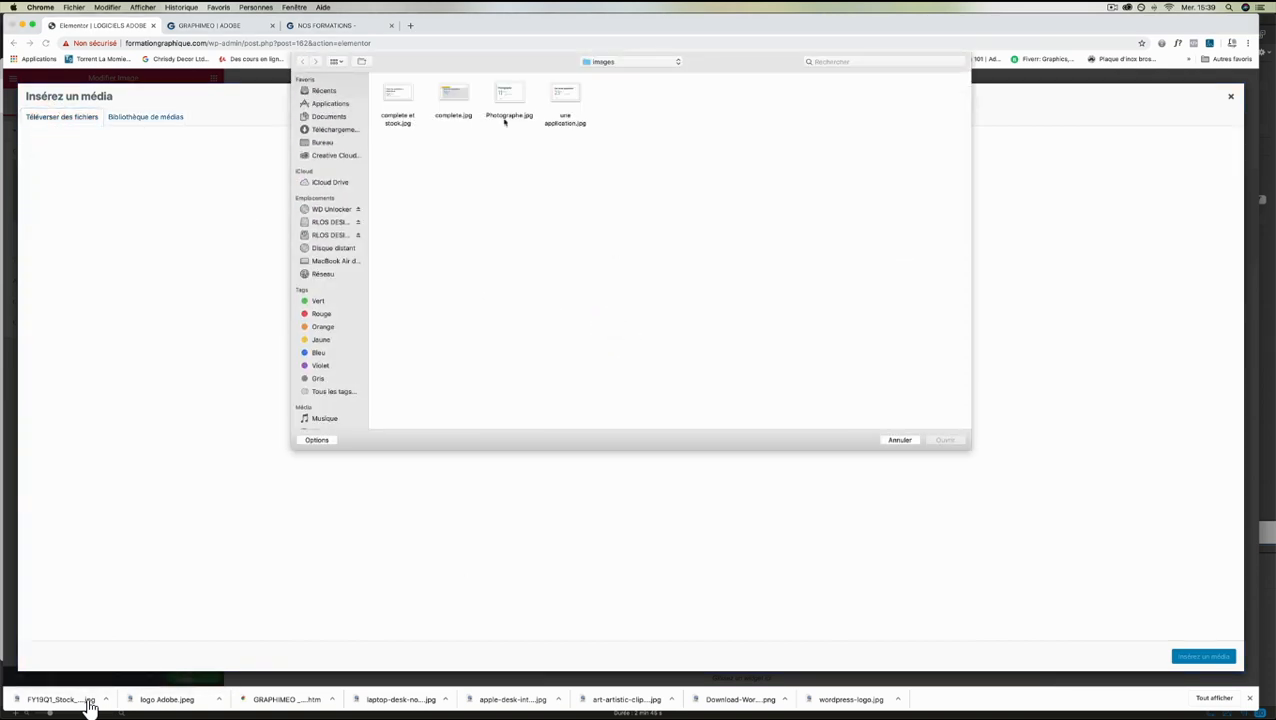
click(453, 91)
click(945, 440)
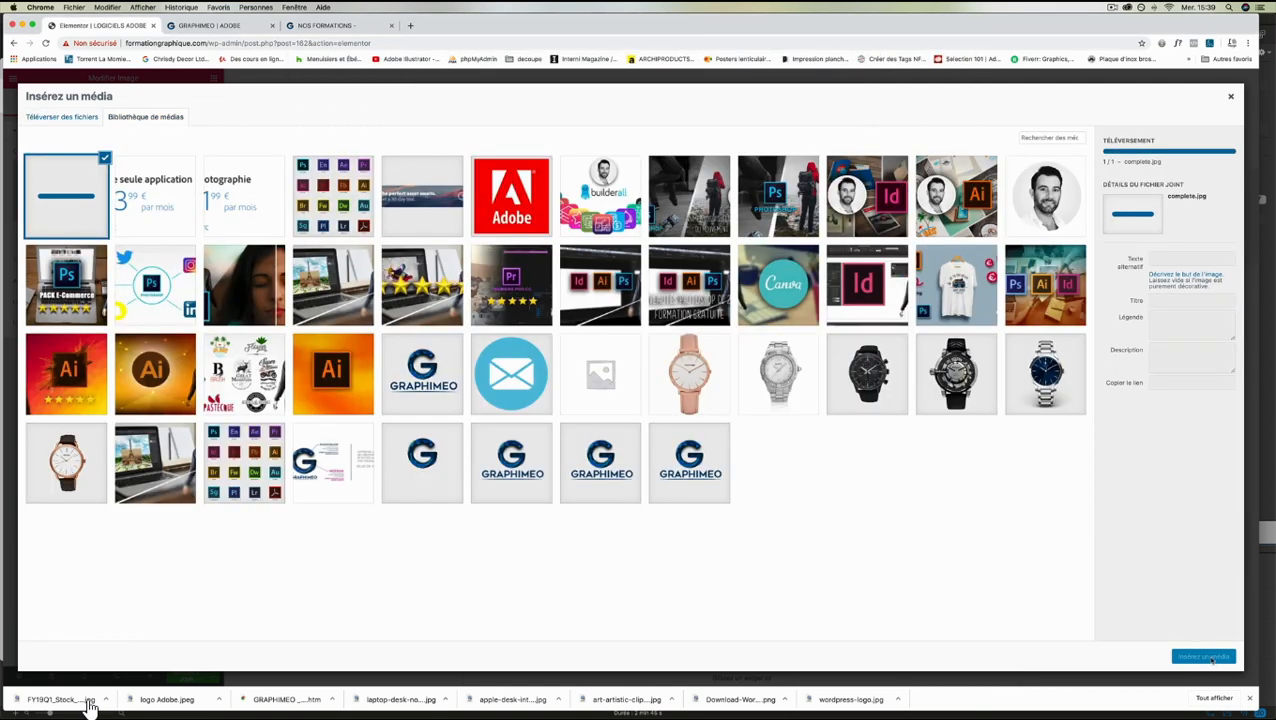
click(1203, 656)
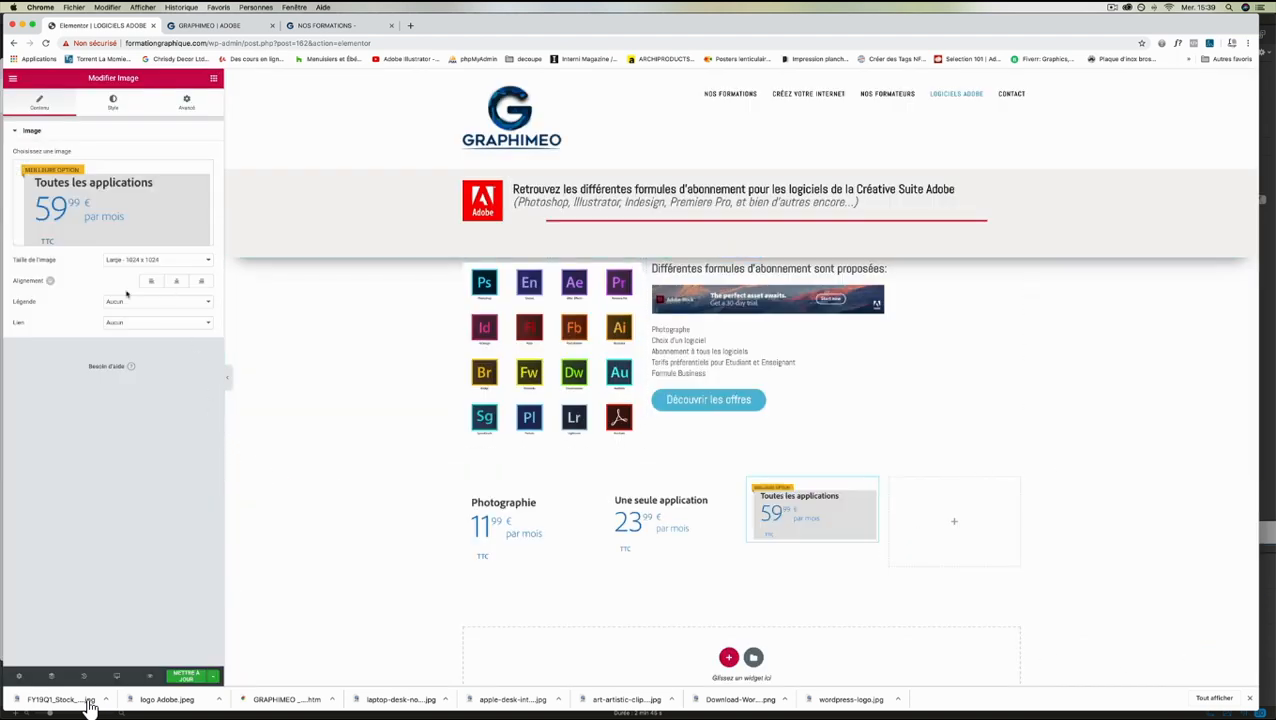
Place an image widget in the fourth column and fill it with the uploaded file complete et stock.jpg.
click(213, 78)
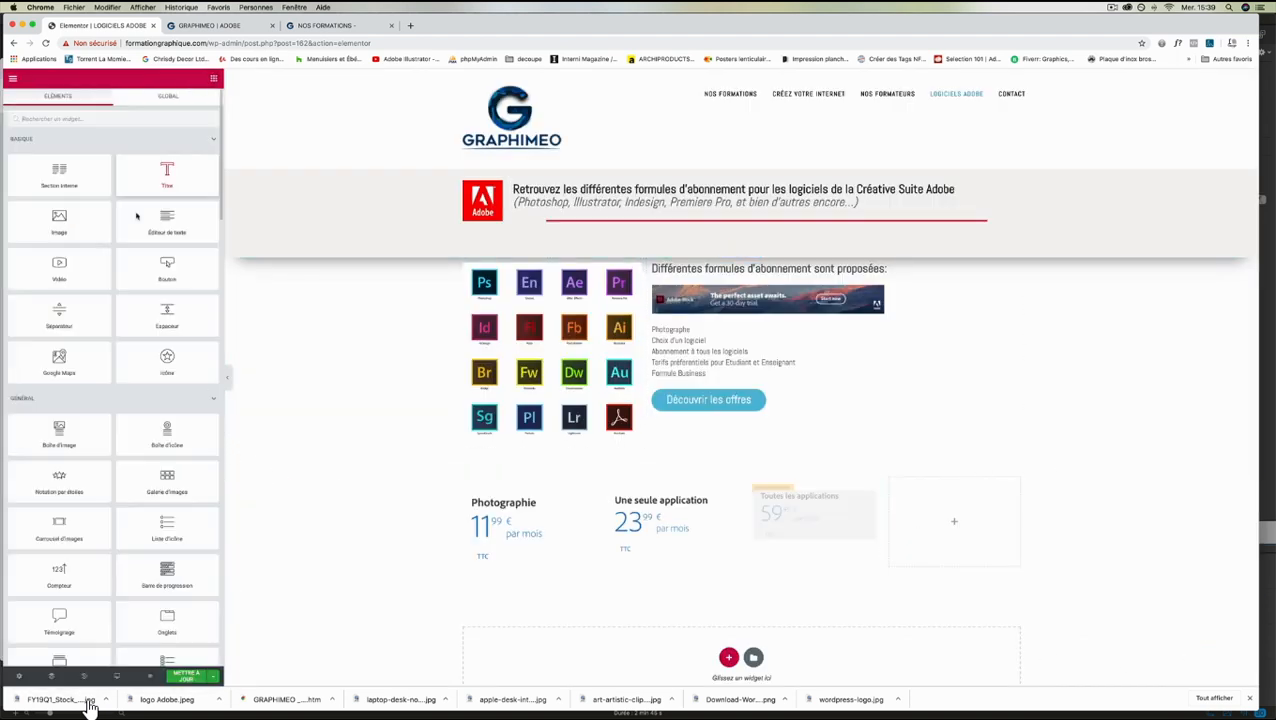
drag(59, 222, 954, 520)
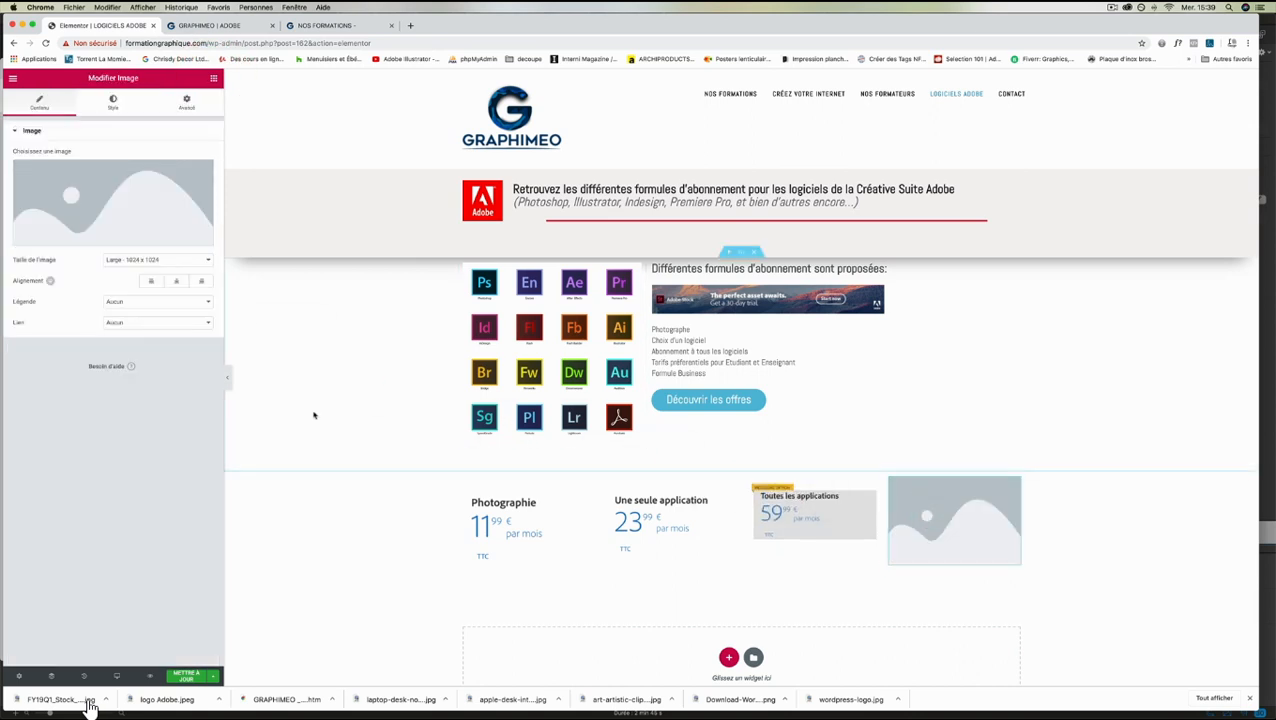
click(119, 230)
click(72, 119)
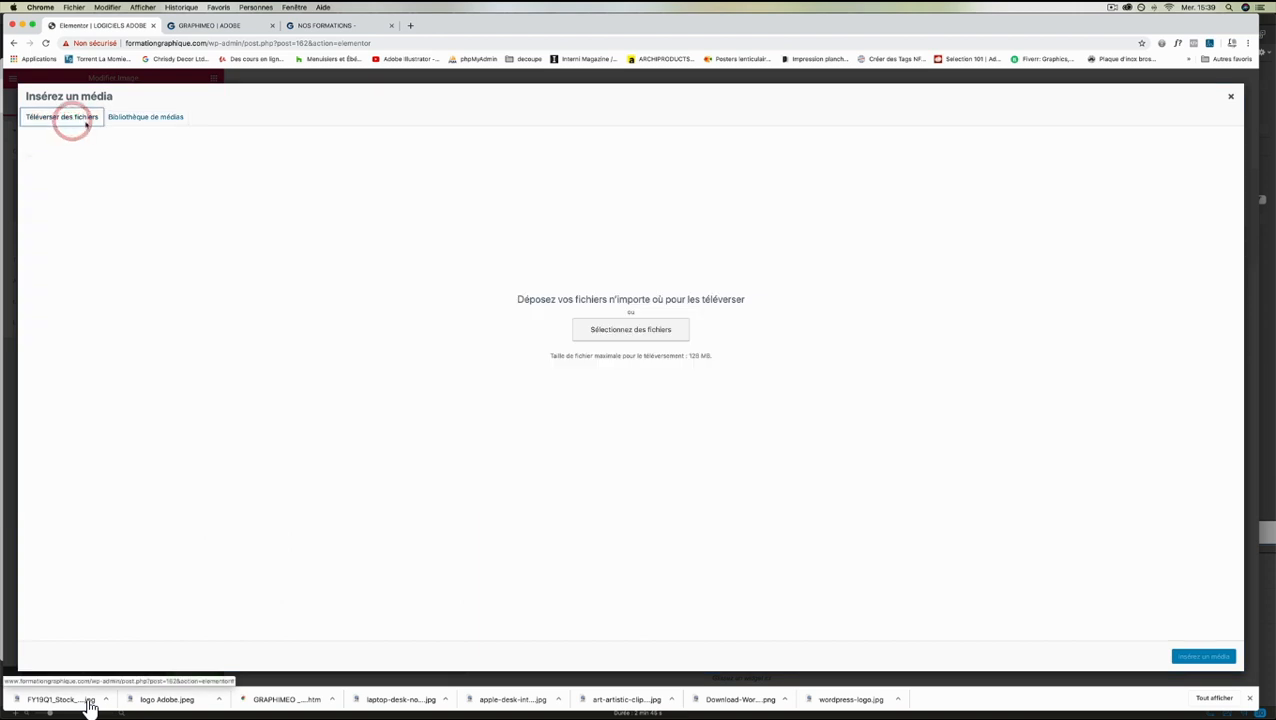
click(634, 329)
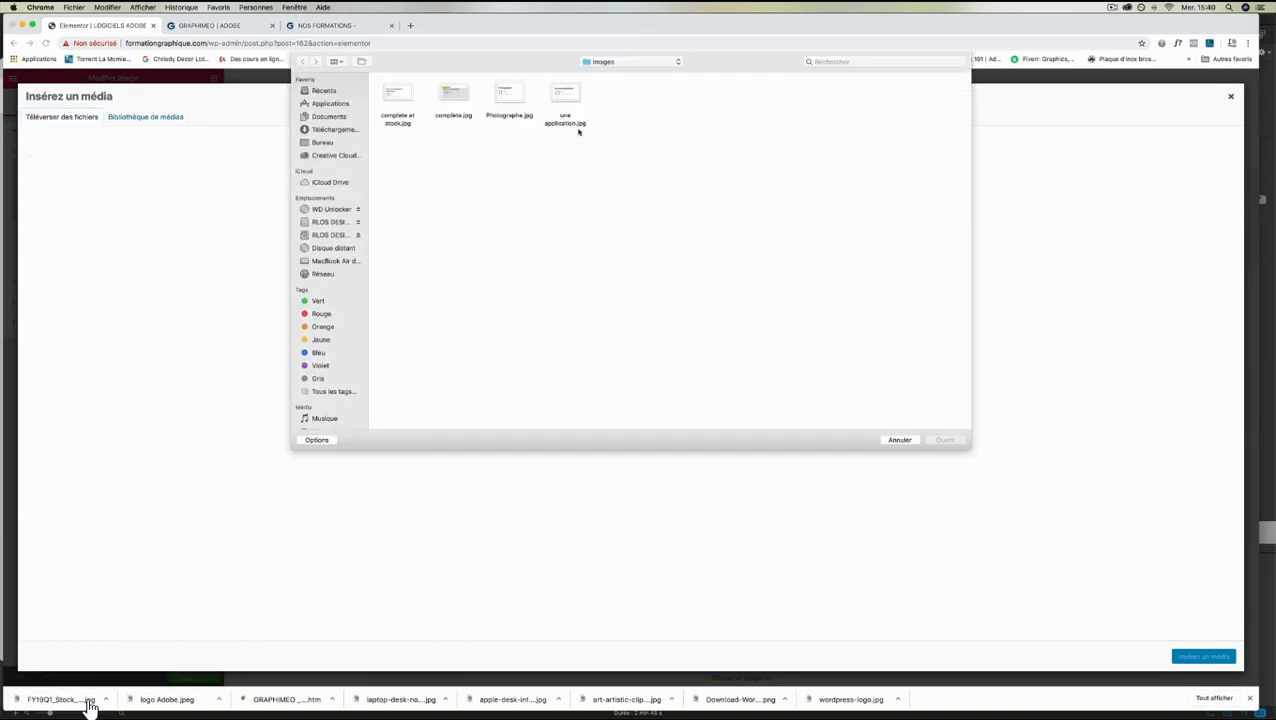
click(388, 95)
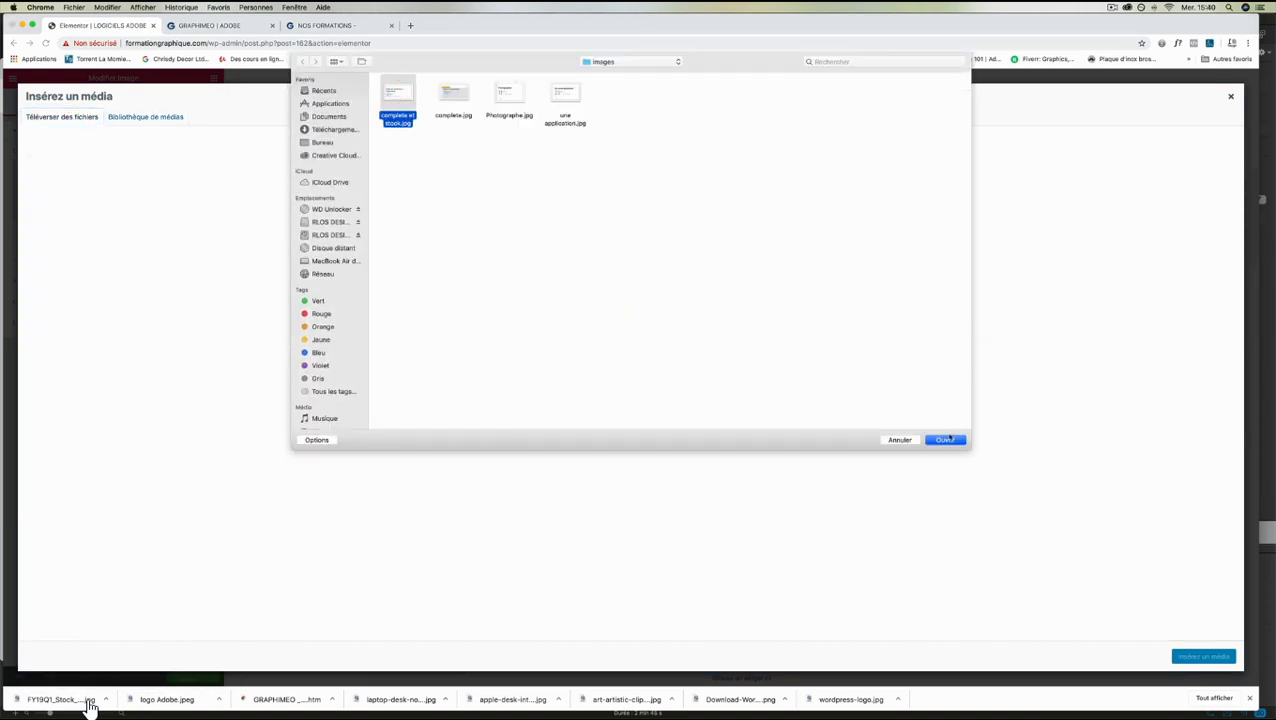
click(946, 440)
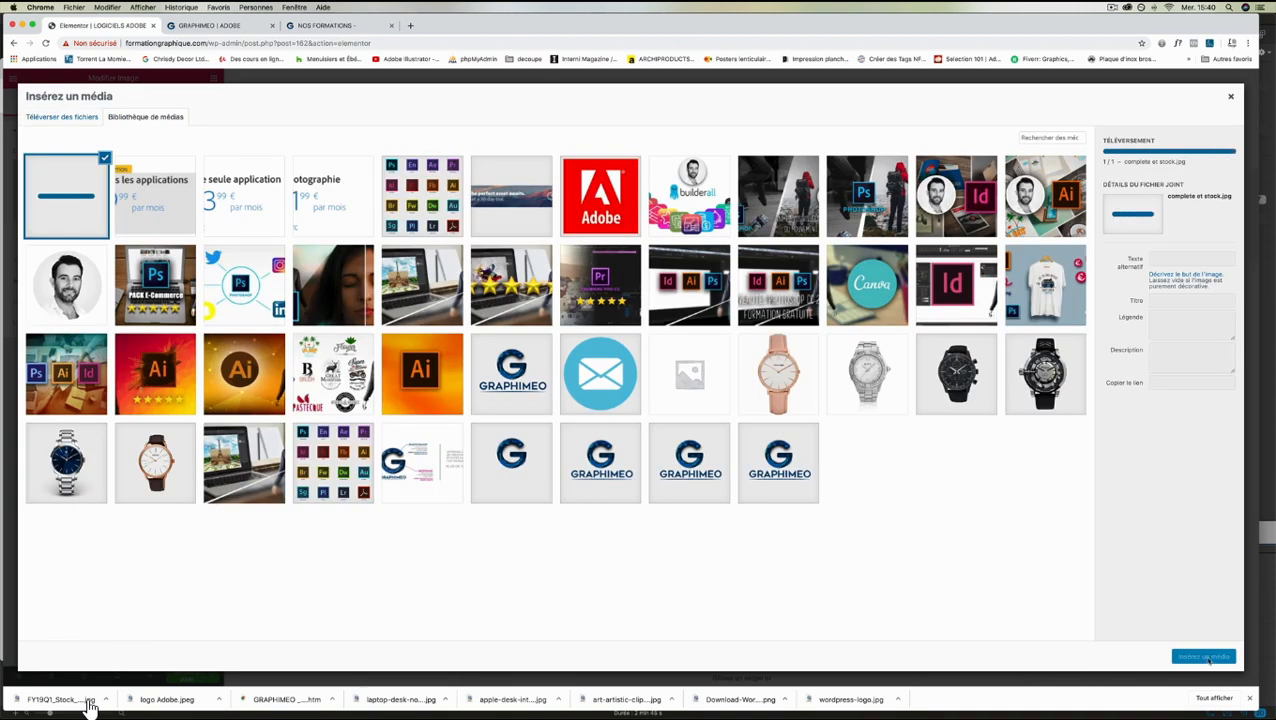
click(1205, 657)
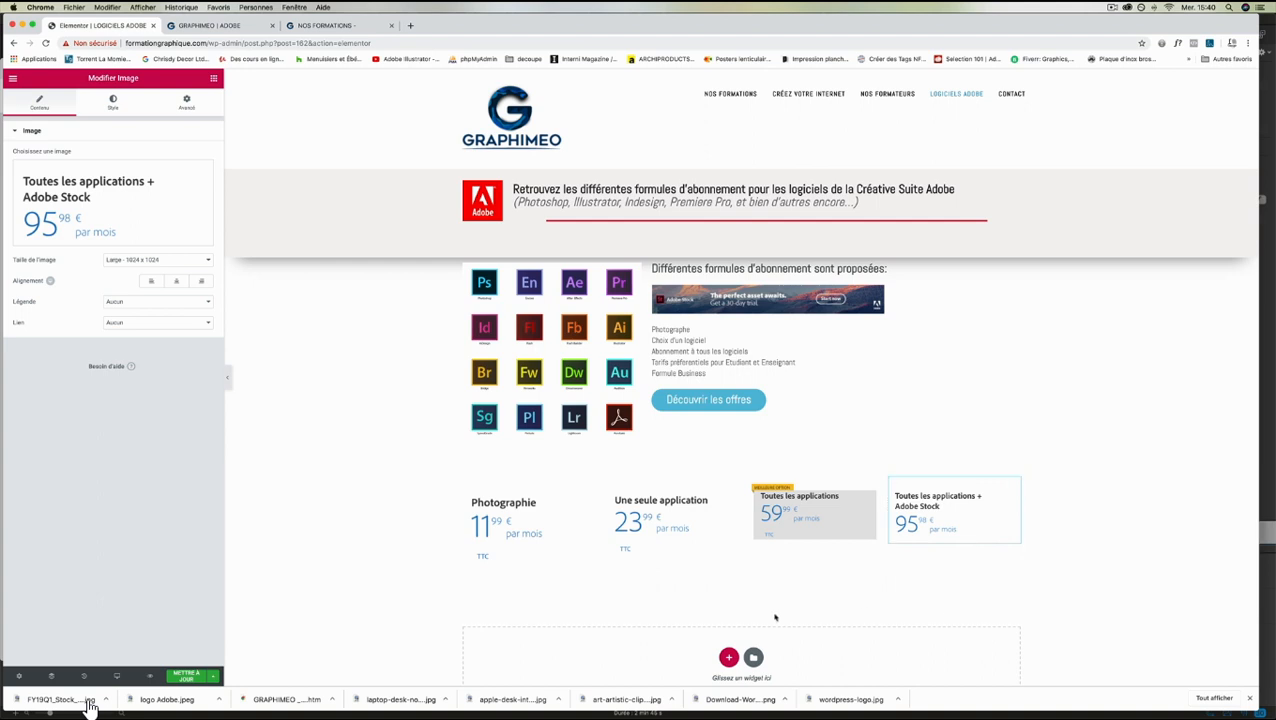
Add another four-column section below the price images and place a text editor widget in its first column.
scroll(308, 531, down, 3)
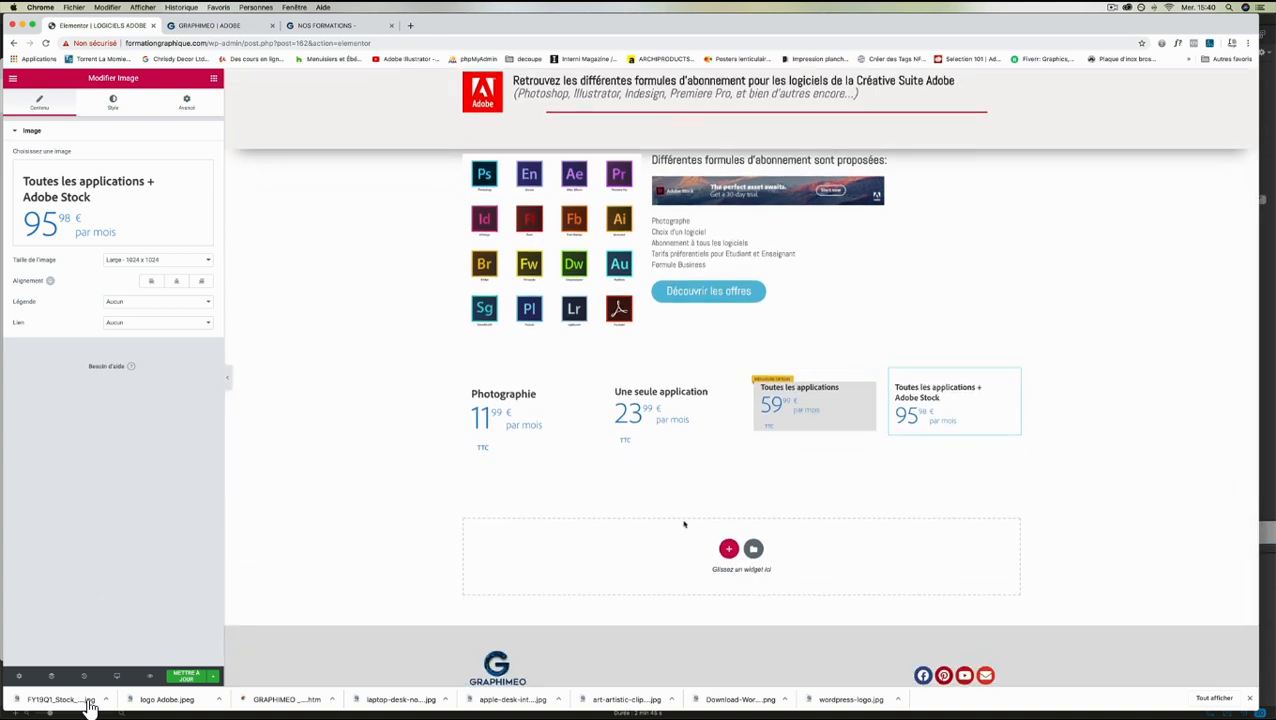
click(729, 549)
click(770, 576)
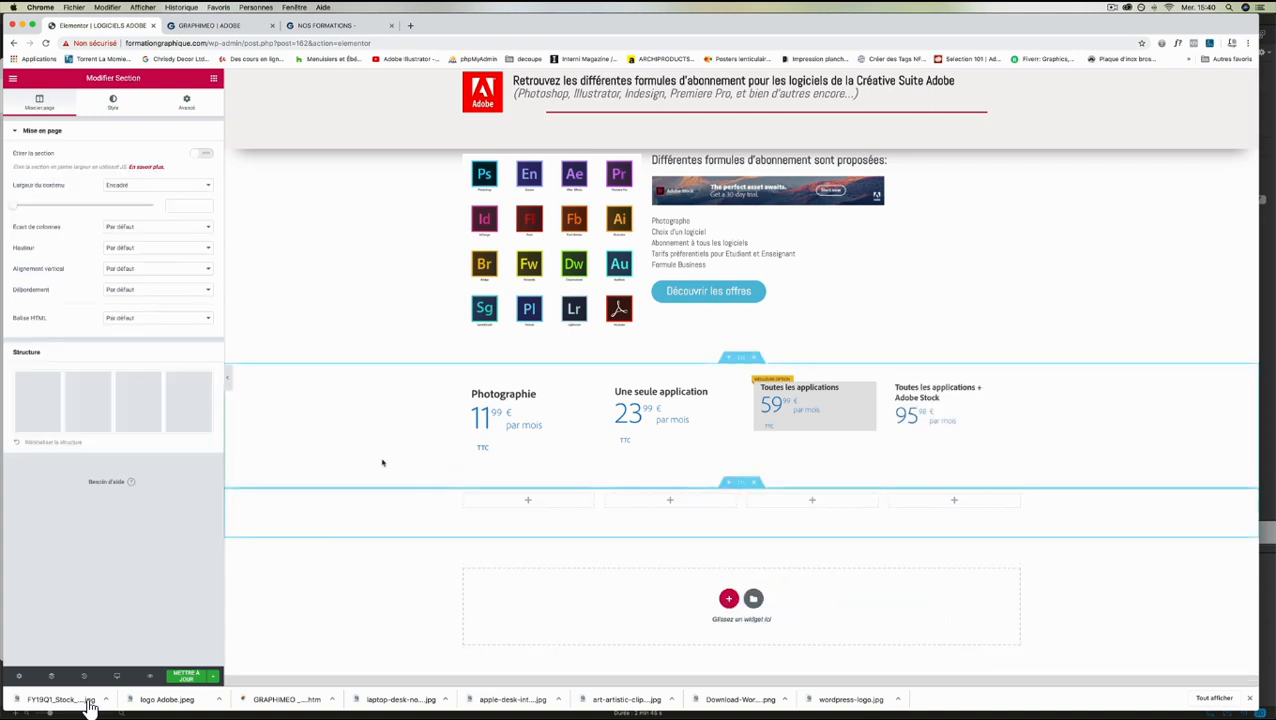
click(186, 103)
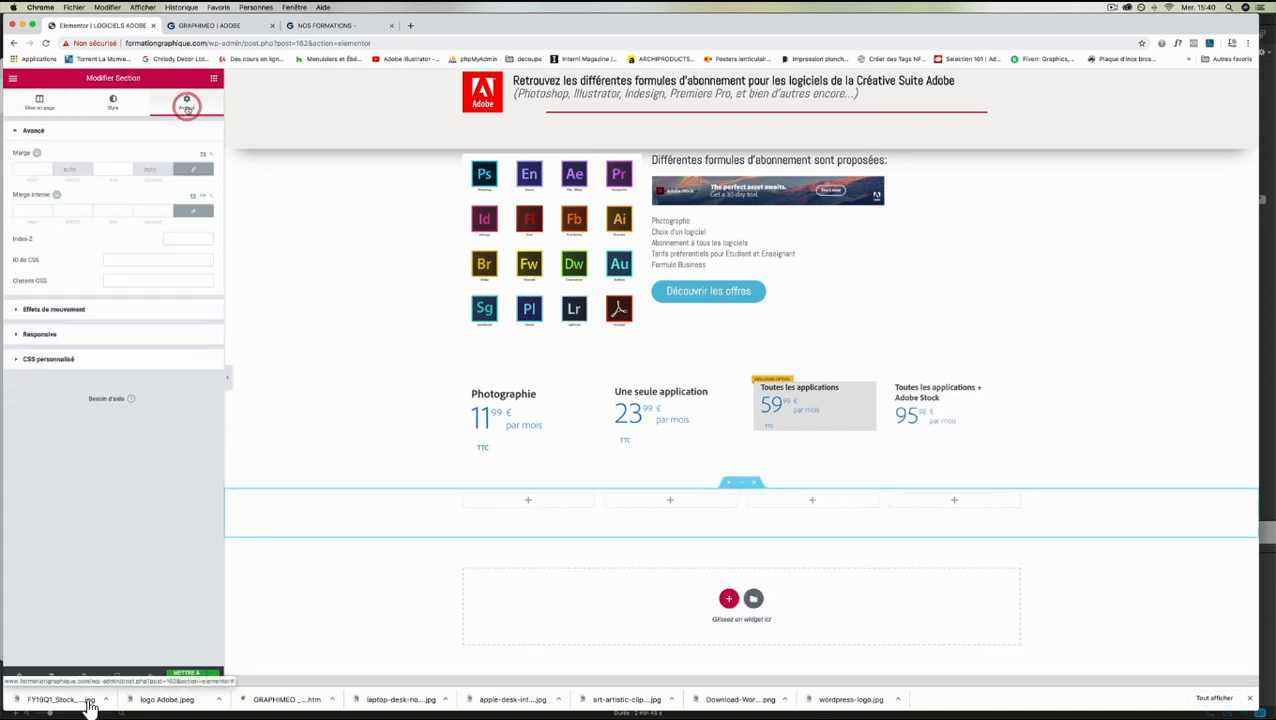
click(213, 79)
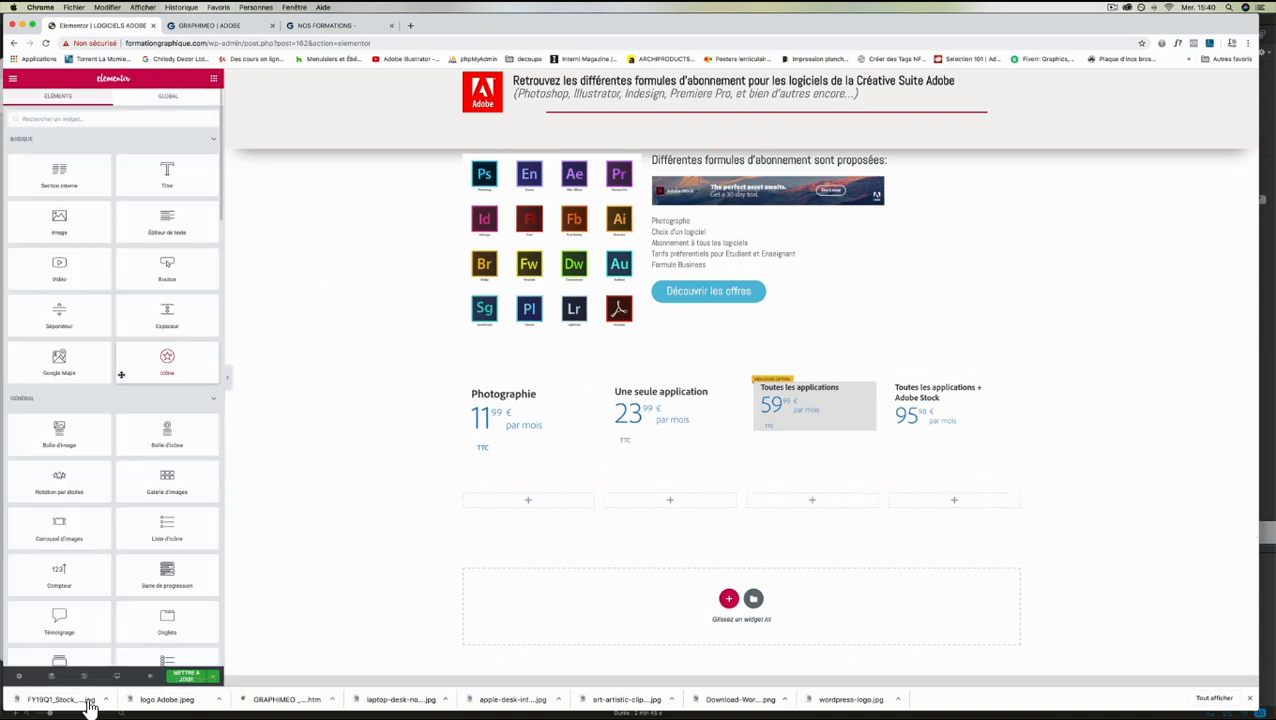
drag(172, 228, 510, 498)
Copy the Photographie plan's description and feature list from the GRAPHIMEO | ADOBE reference page, and return to the Elementor page.
click(230, 25)
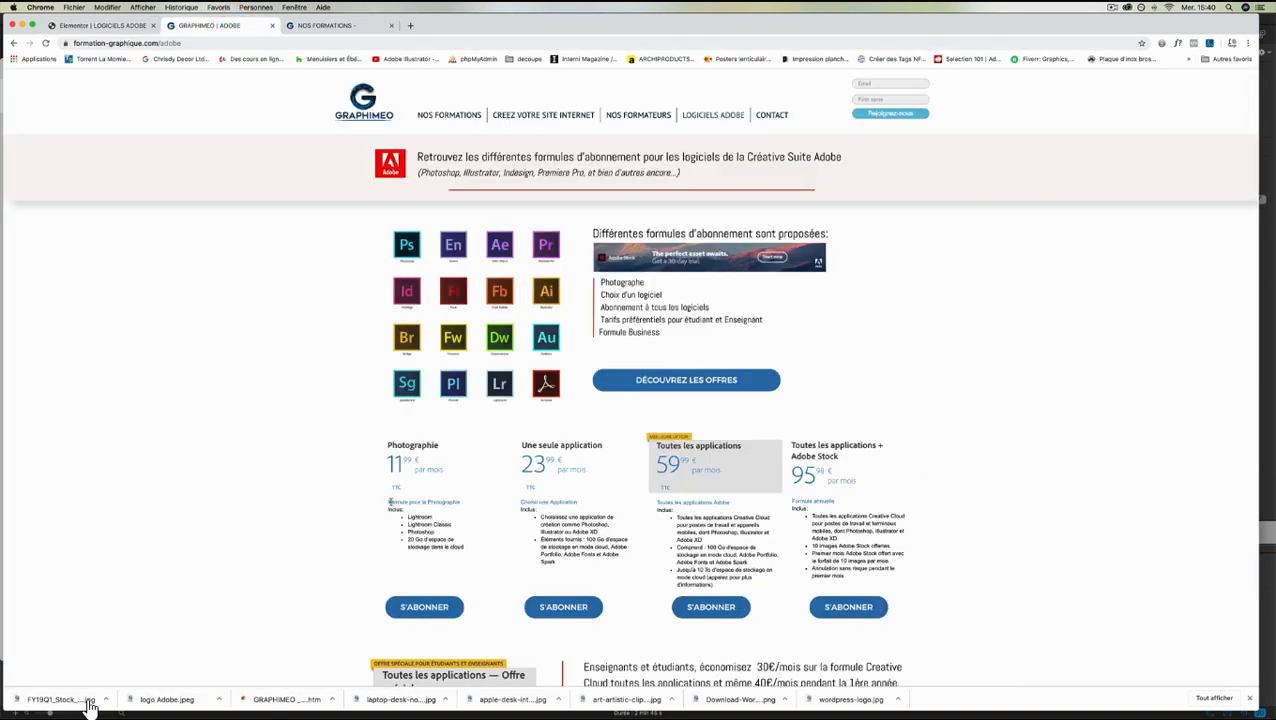
drag(389, 502, 465, 548)
key(super+c)
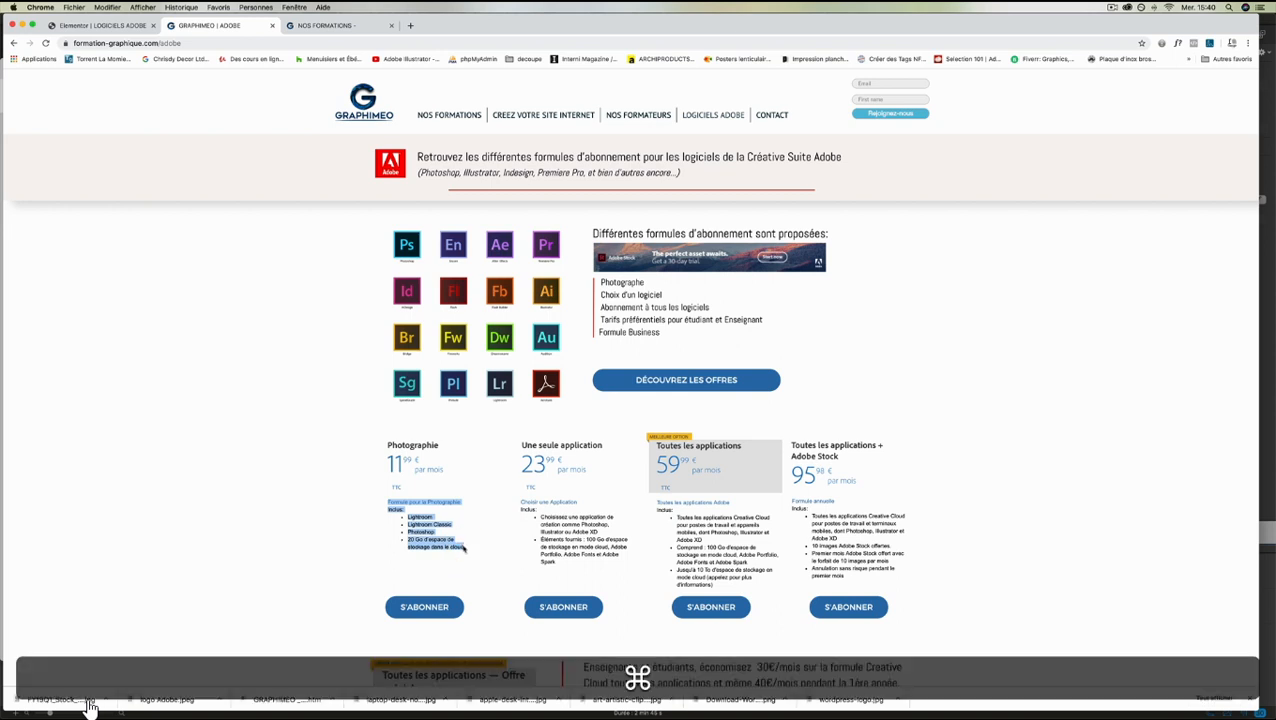
click(105, 25)
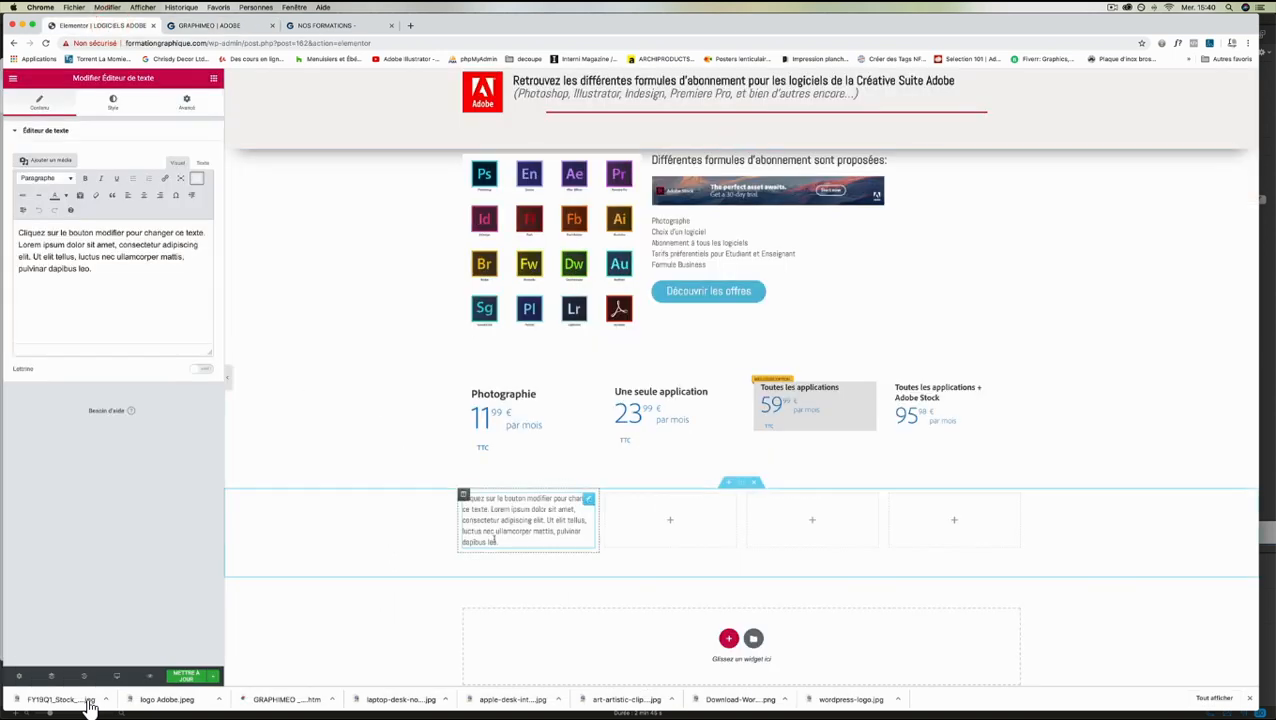
Replace the placeholder text in the first column's text editor with the copied Photographie plan description and feature list.
drag(497, 542, 458, 508)
key(super+v)
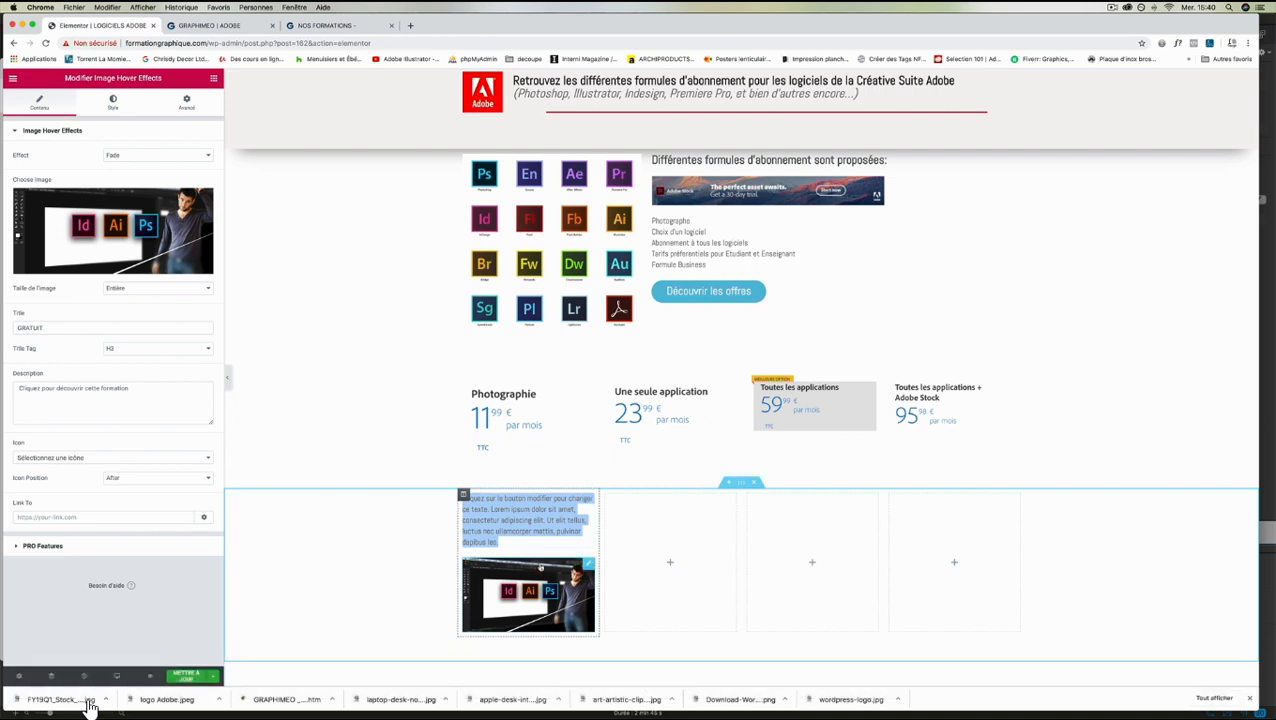
key(super+z)
click(529, 534)
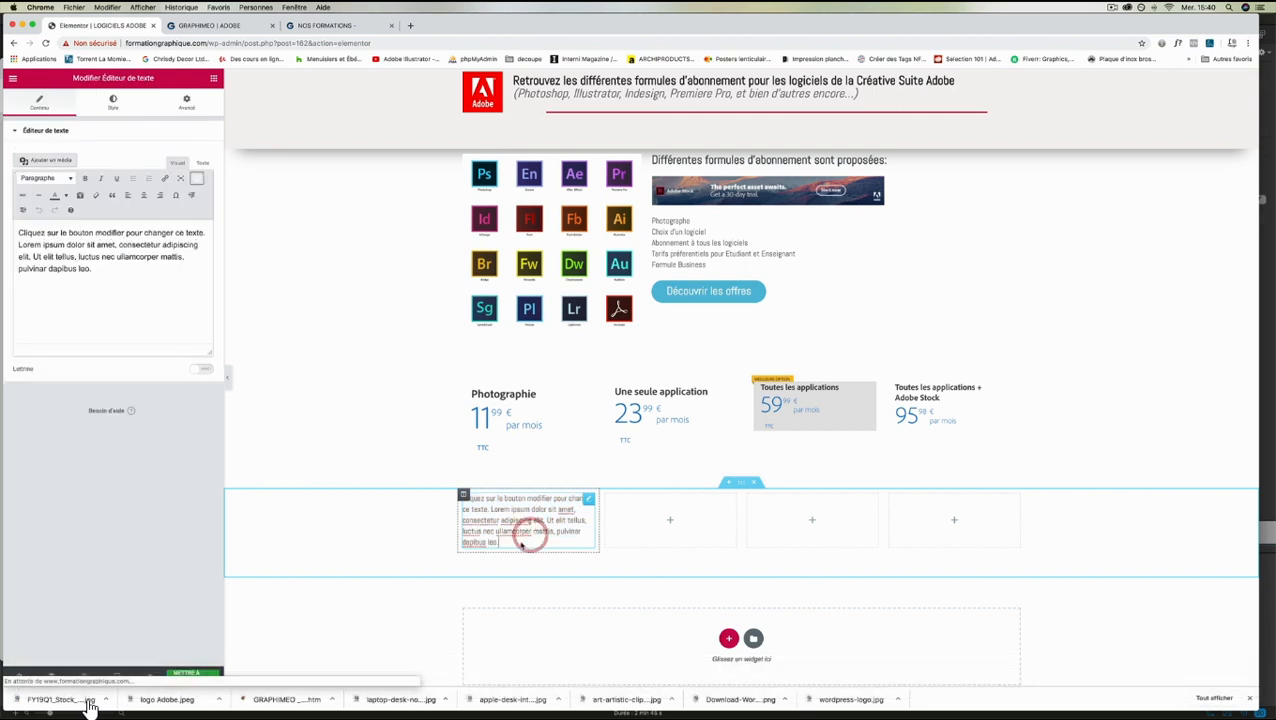
key(super+v)
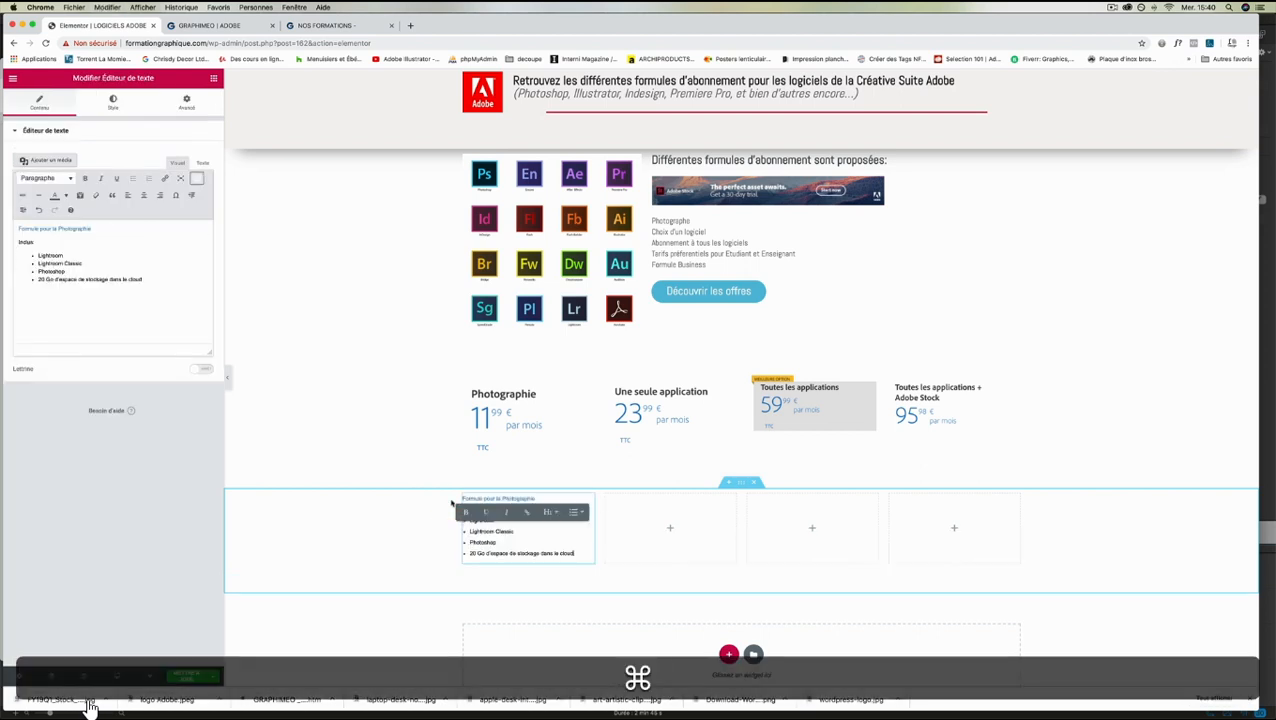
Move the Photographie text widget beneath its price image in the section above, and delete the emptied four-column section.
click(728, 654)
scroll(740, 660, down, 1)
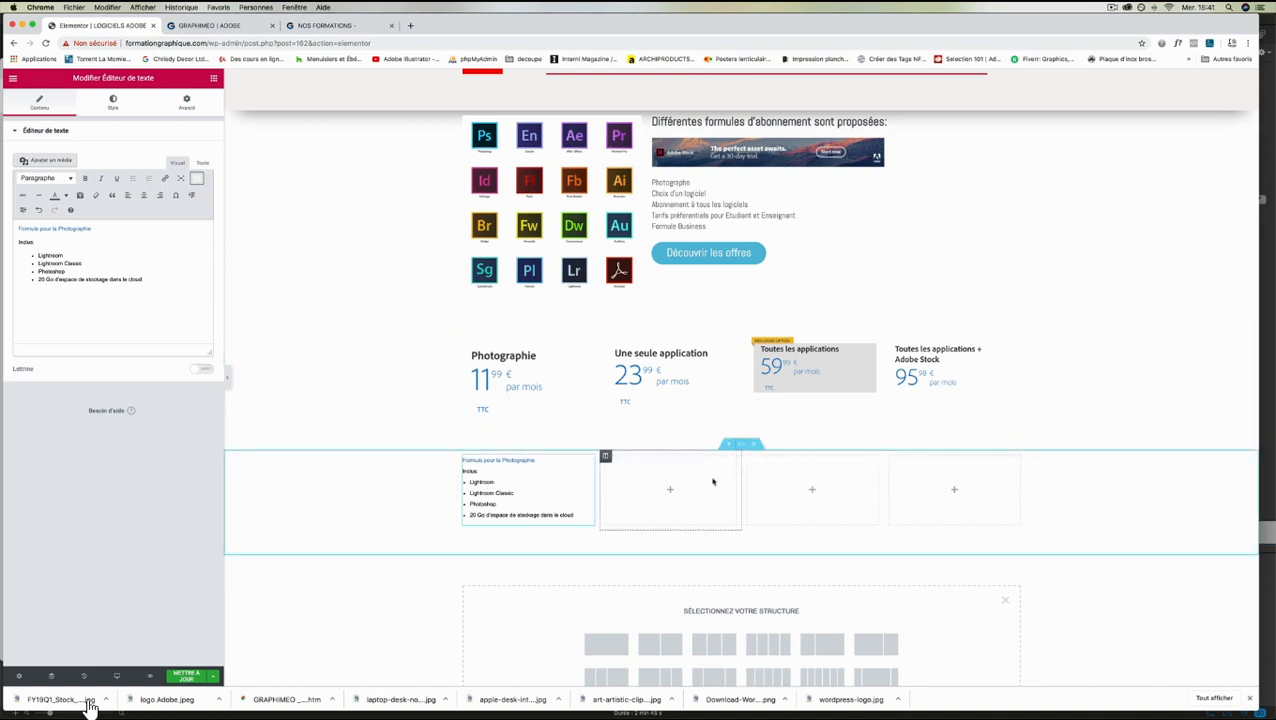
drag(592, 467, 495, 416)
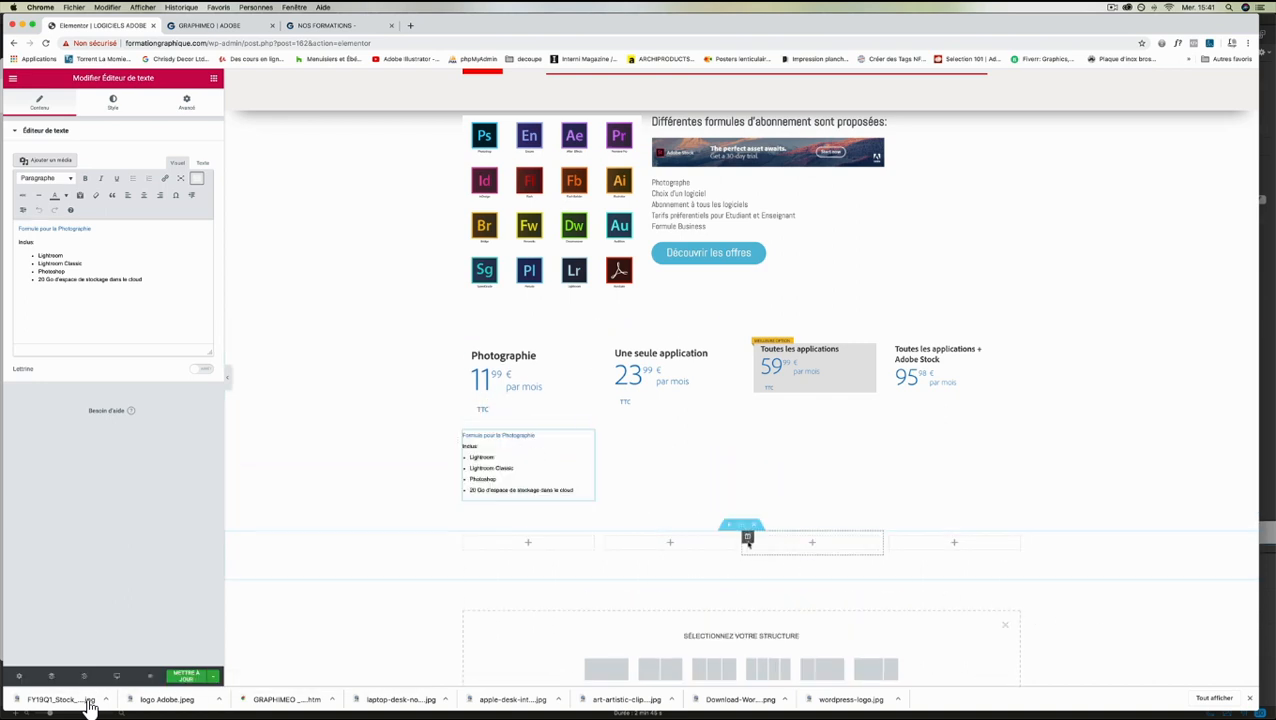
click(754, 524)
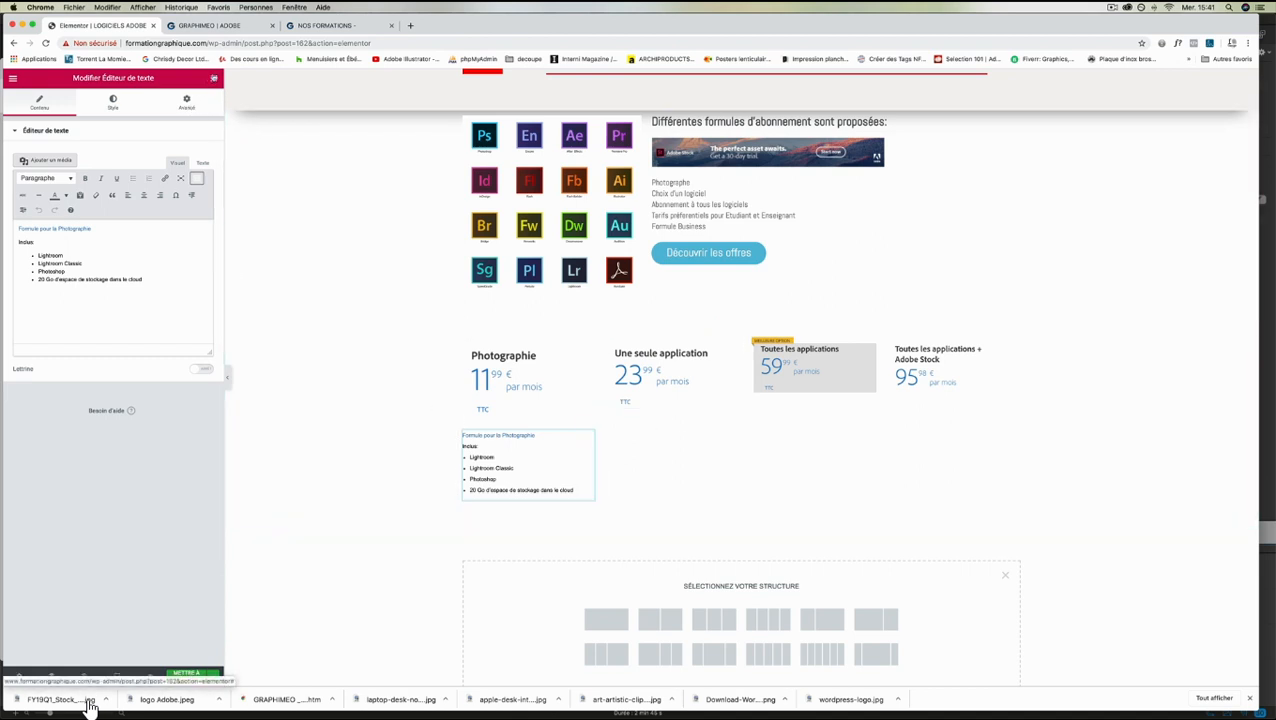
Place a button widget below the Photographie description and set its text to "S'abonner".
click(213, 78)
drag(167, 266, 499, 492)
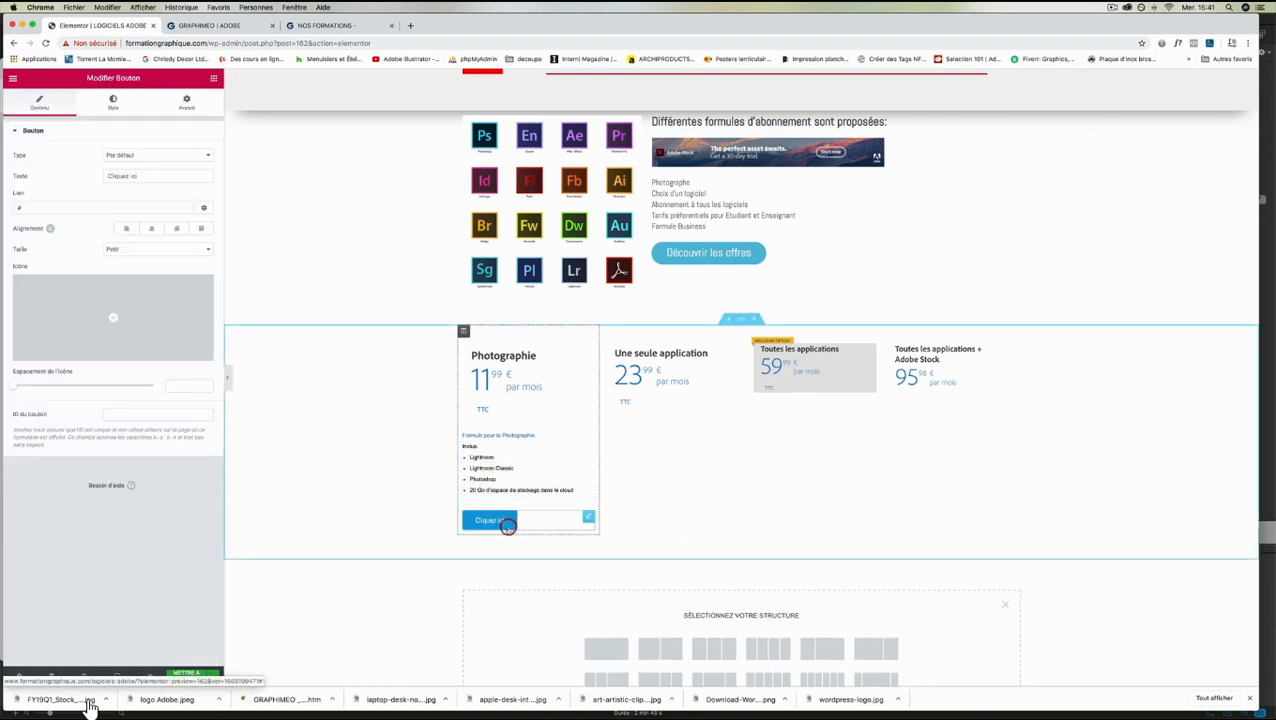
click(312, 26)
click(96, 25)
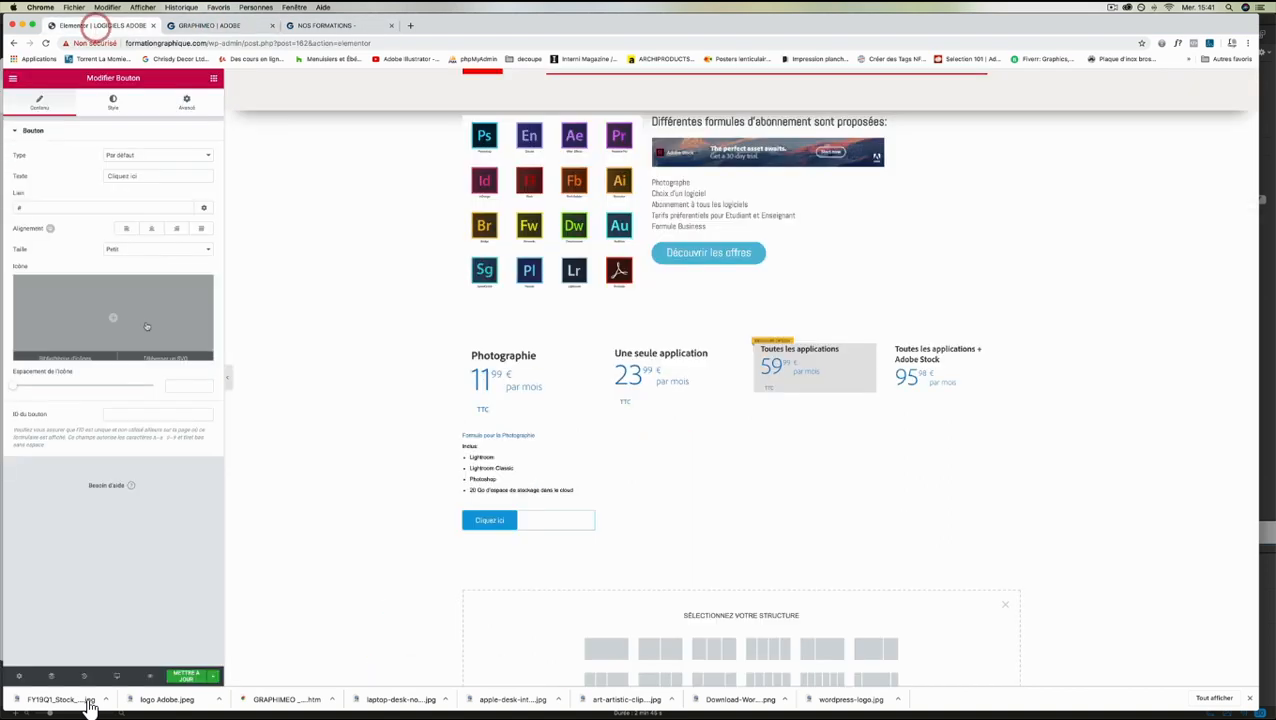
drag(143, 171, 74, 176)
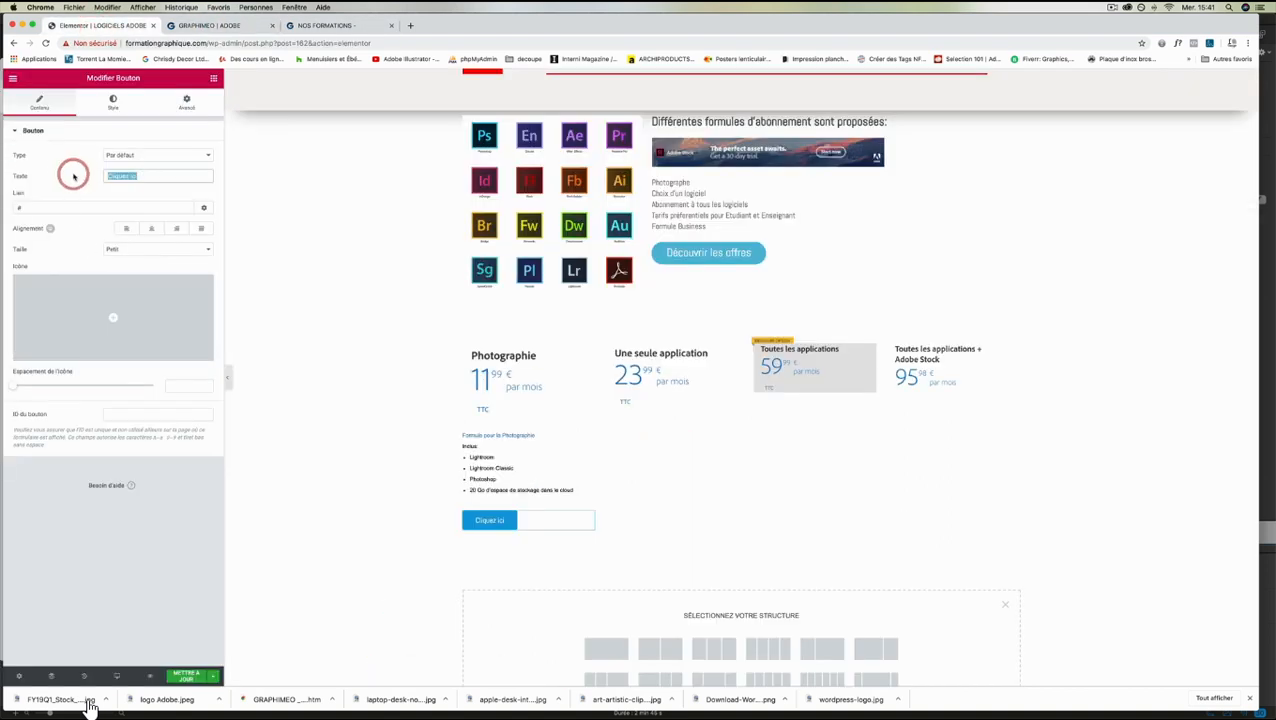
text(S')
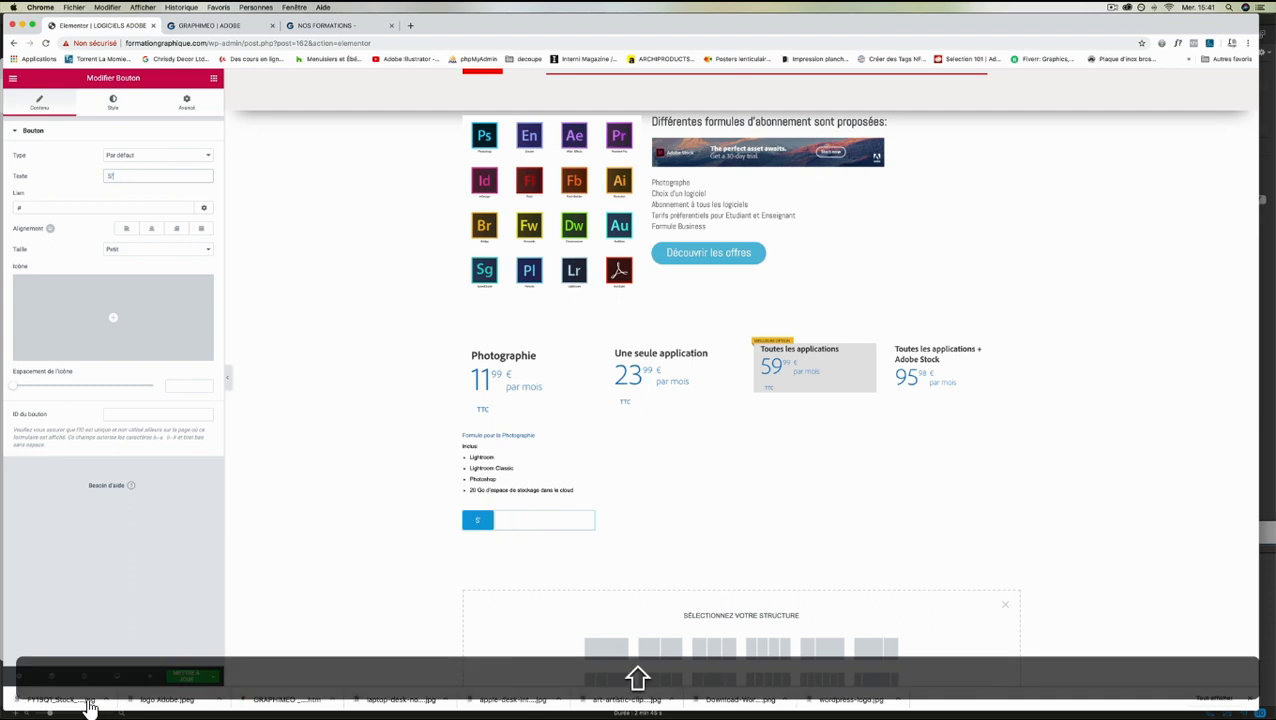
text(abonner)
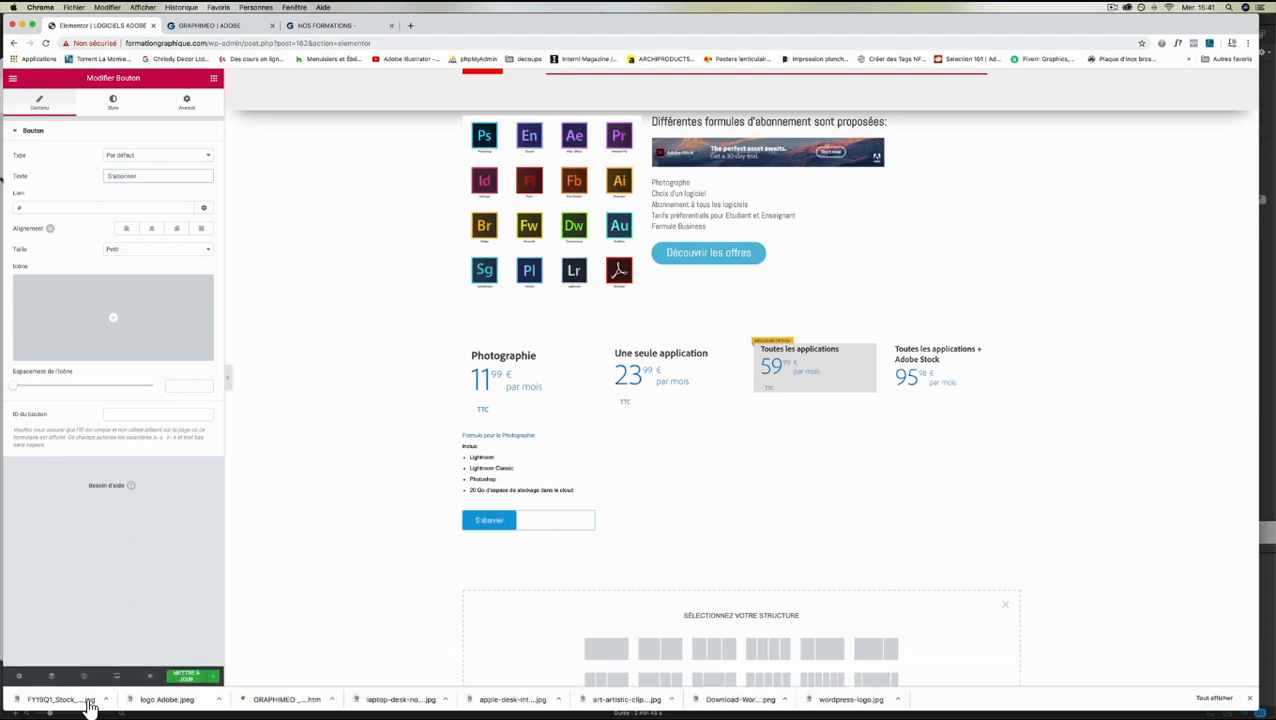
Set the S'abonner button's size to Moyen and its border radius to 51 on every corner.
click(151, 252)
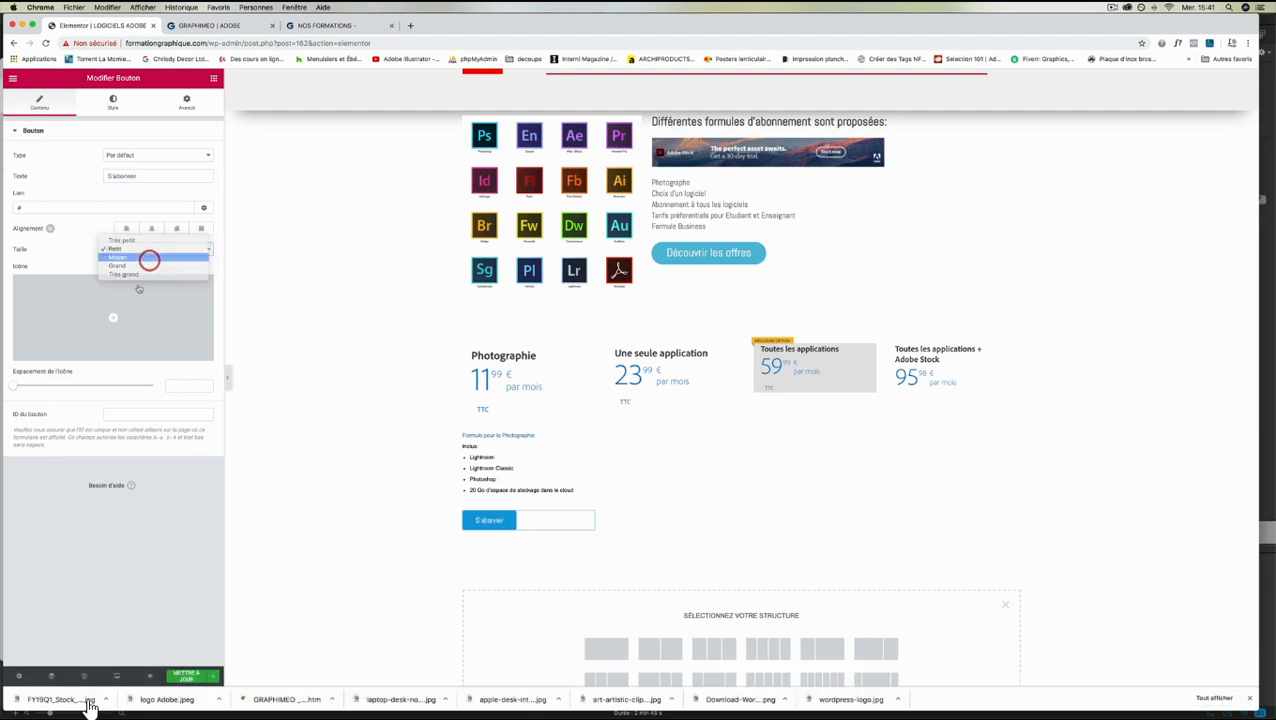
click(148, 260)
click(116, 101)
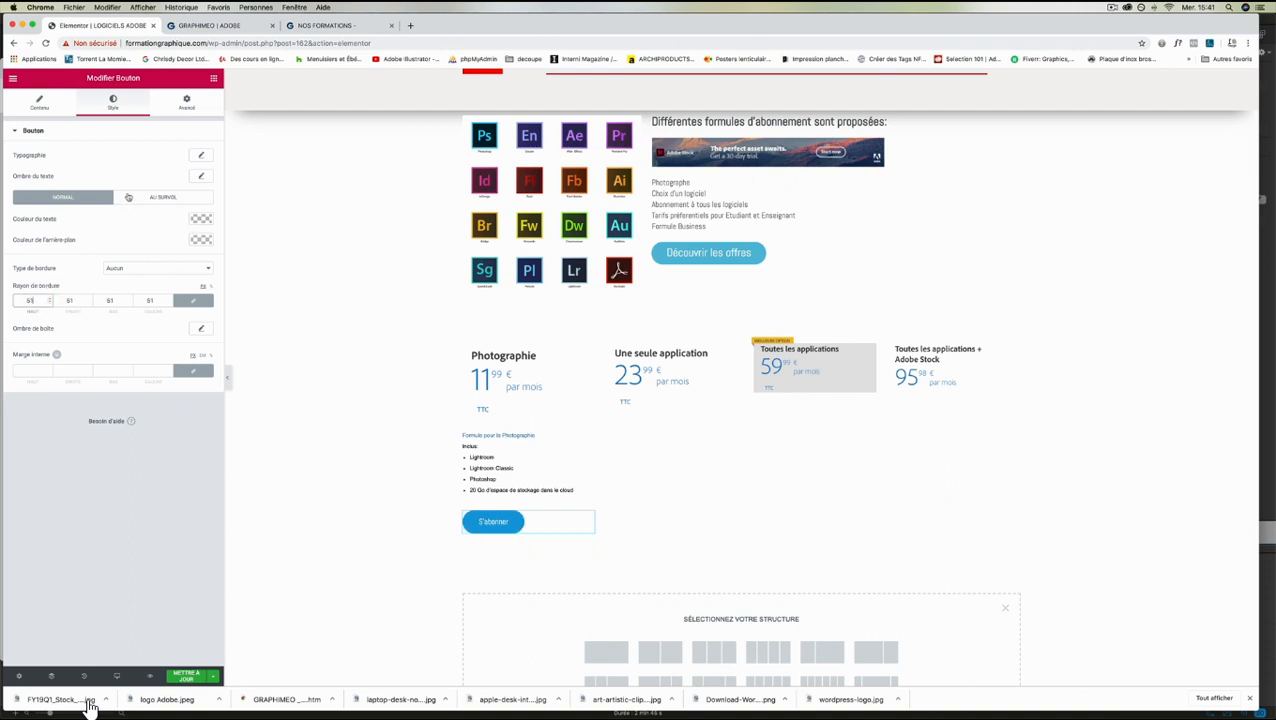
Set the S'abonner button's typography to size 22 with a line height of 0.8.
click(184, 104)
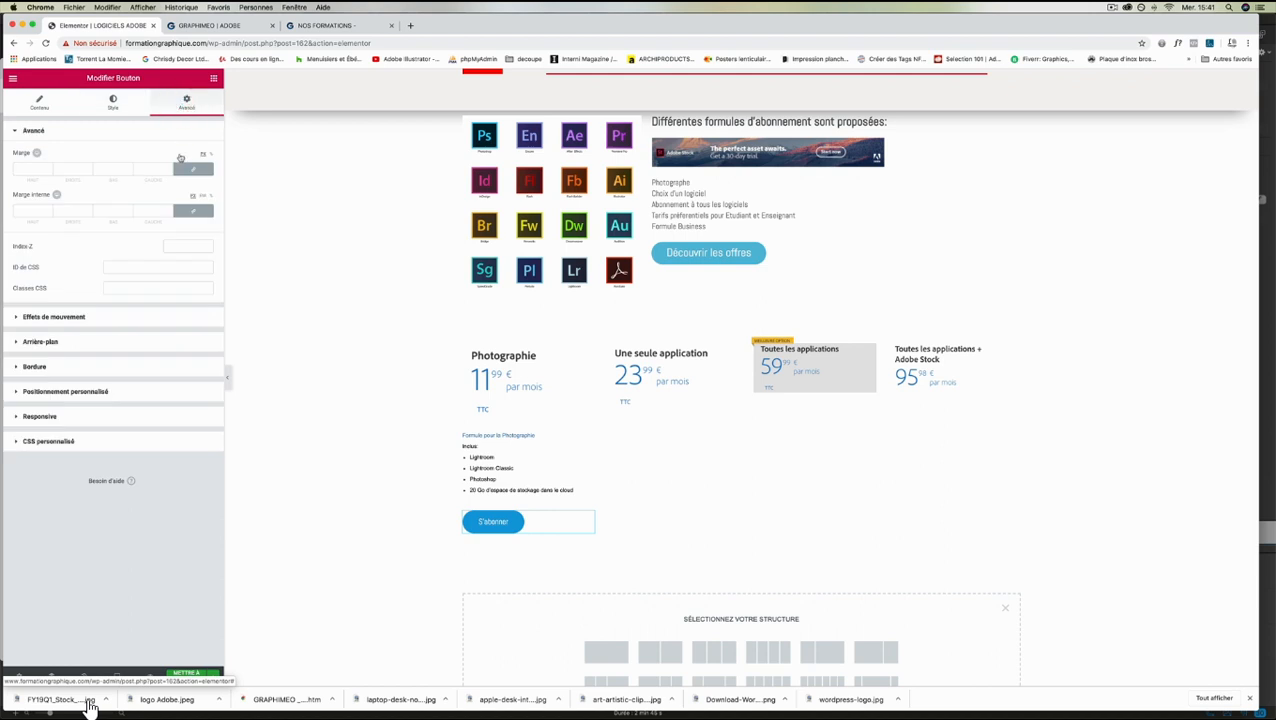
click(112, 102)
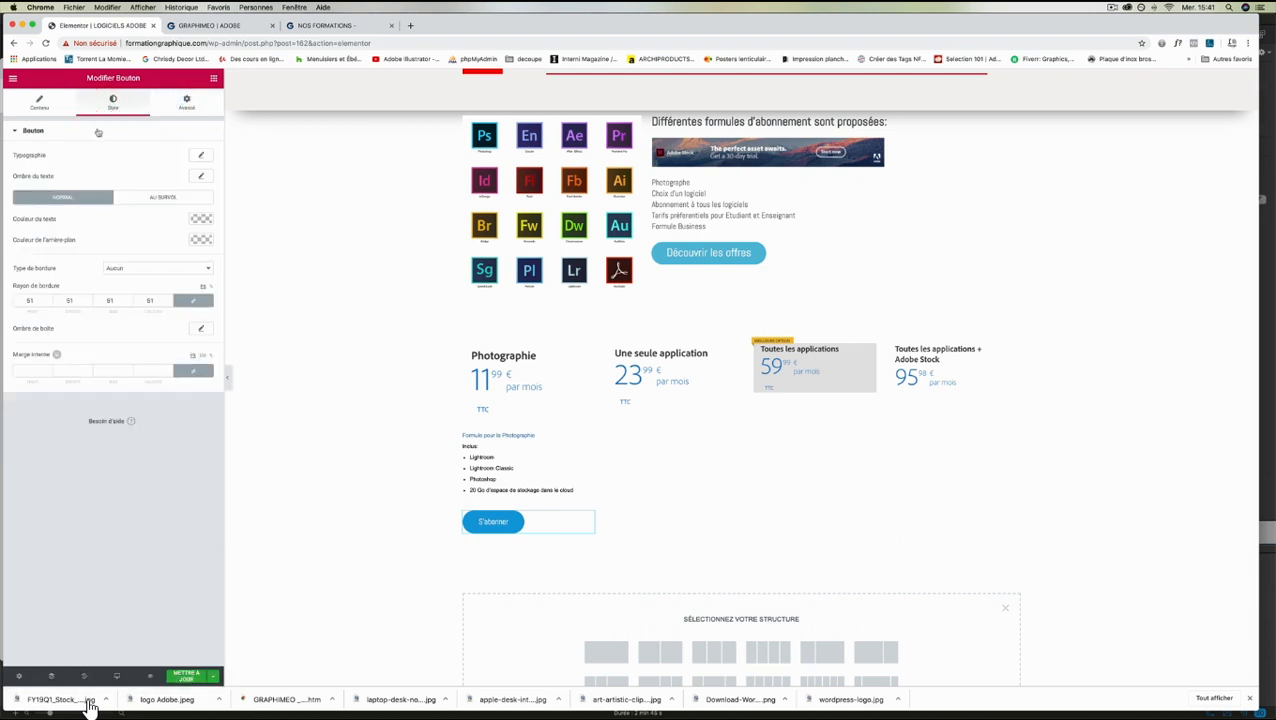
click(202, 156)
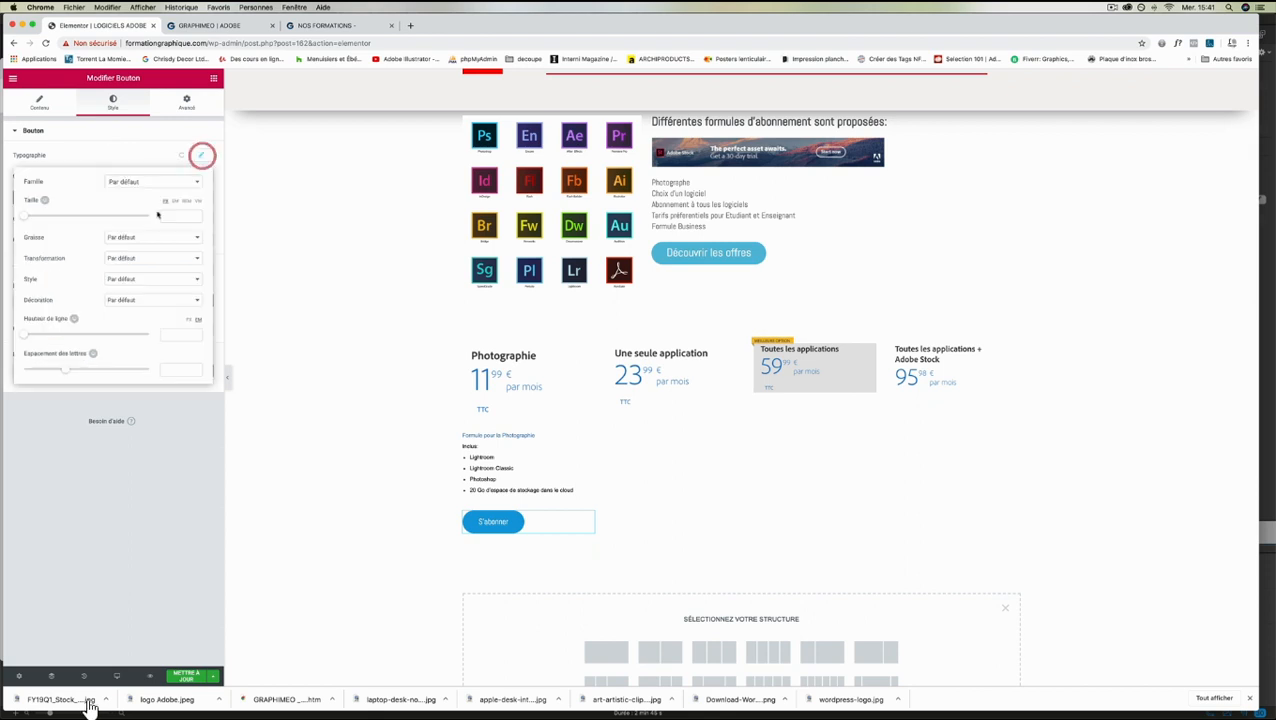
drag(26, 221, 38, 217)
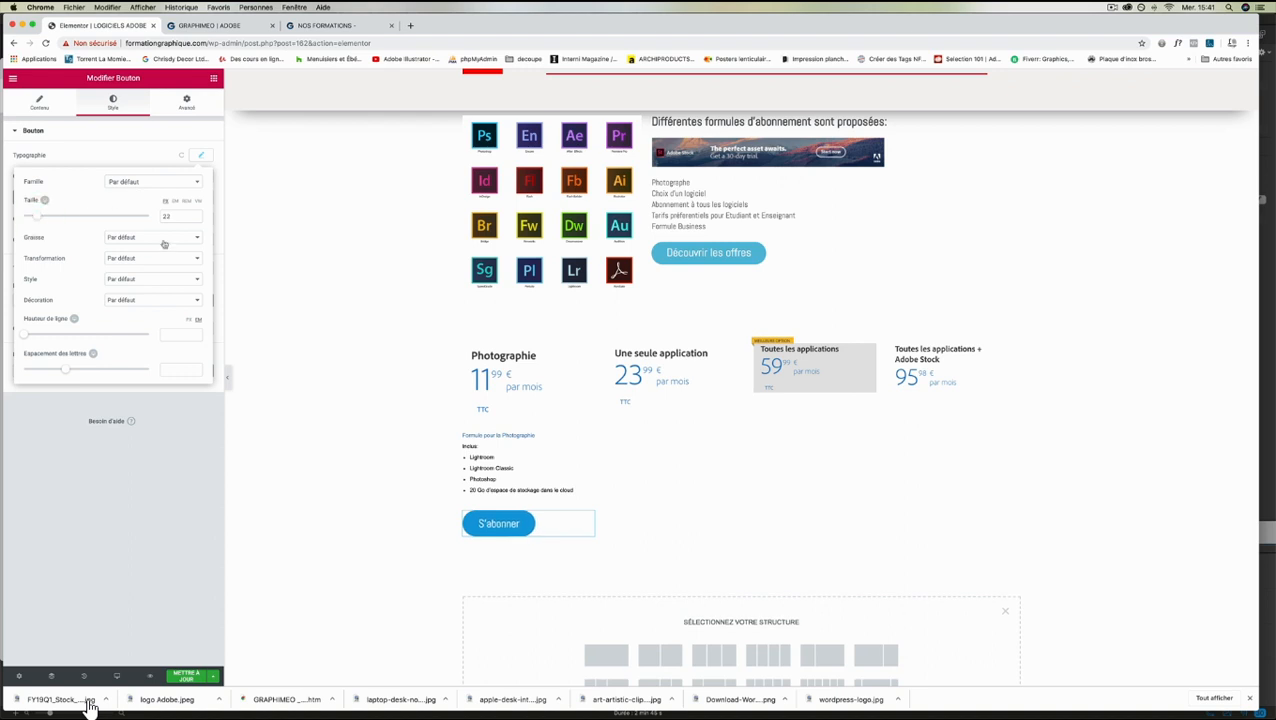
drag(27, 338, 33, 339)
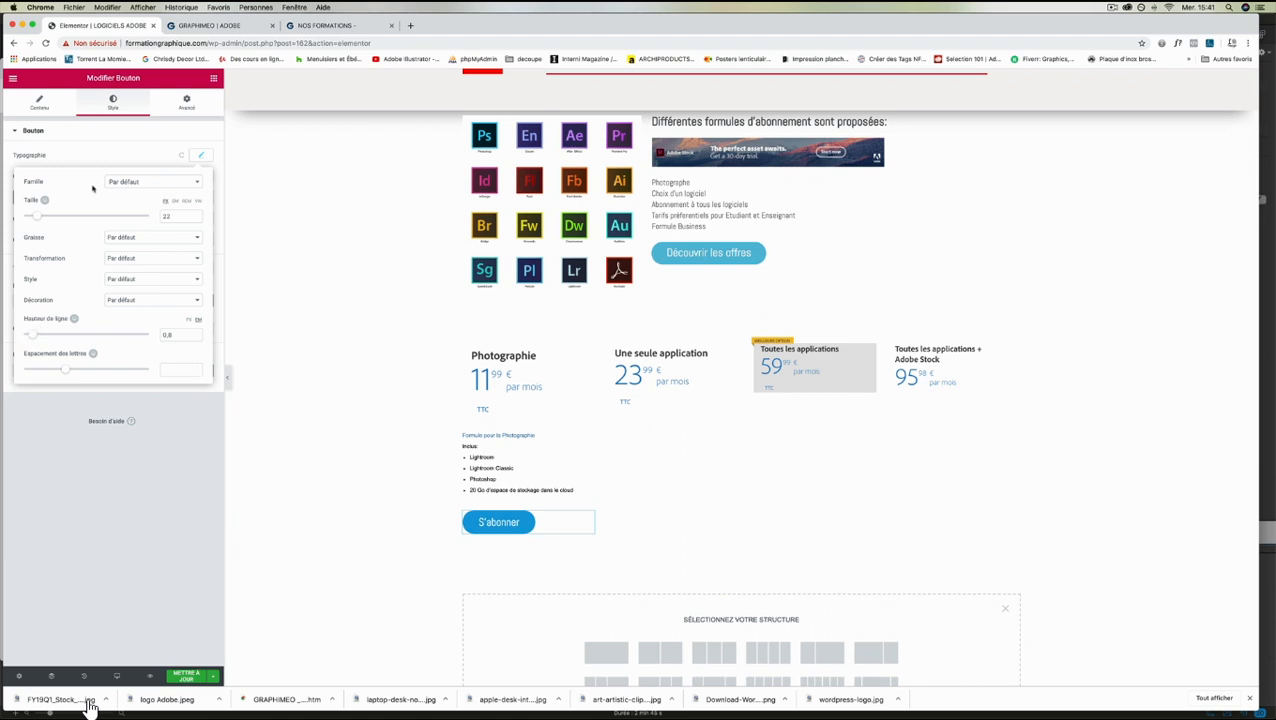
click(81, 152)
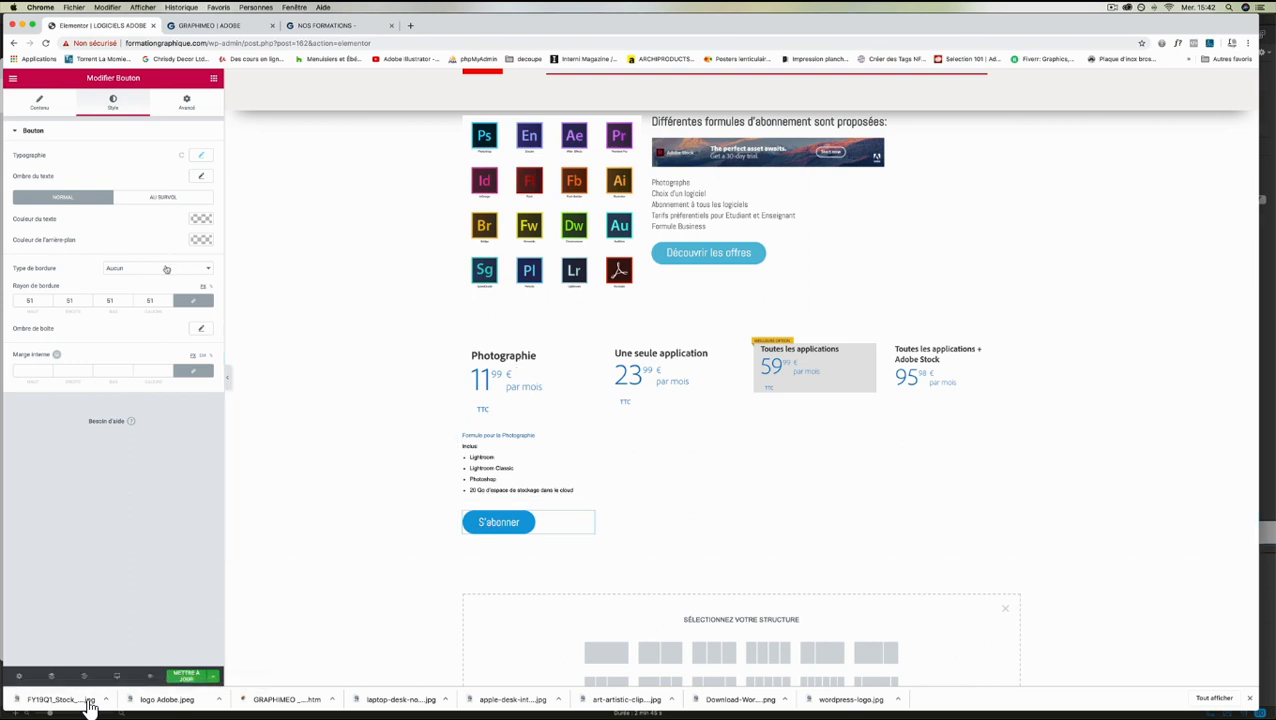
Centre the S'abonner button in its column and clear its placeholder link.
click(50, 104)
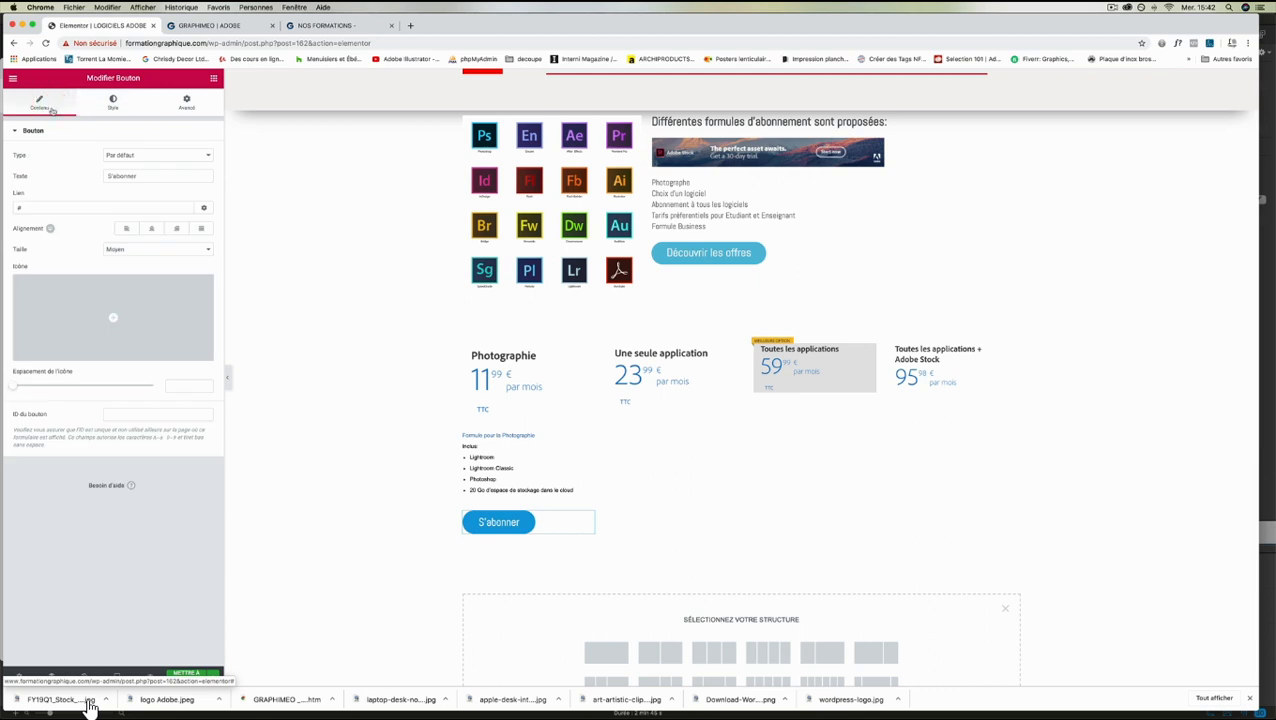
click(153, 230)
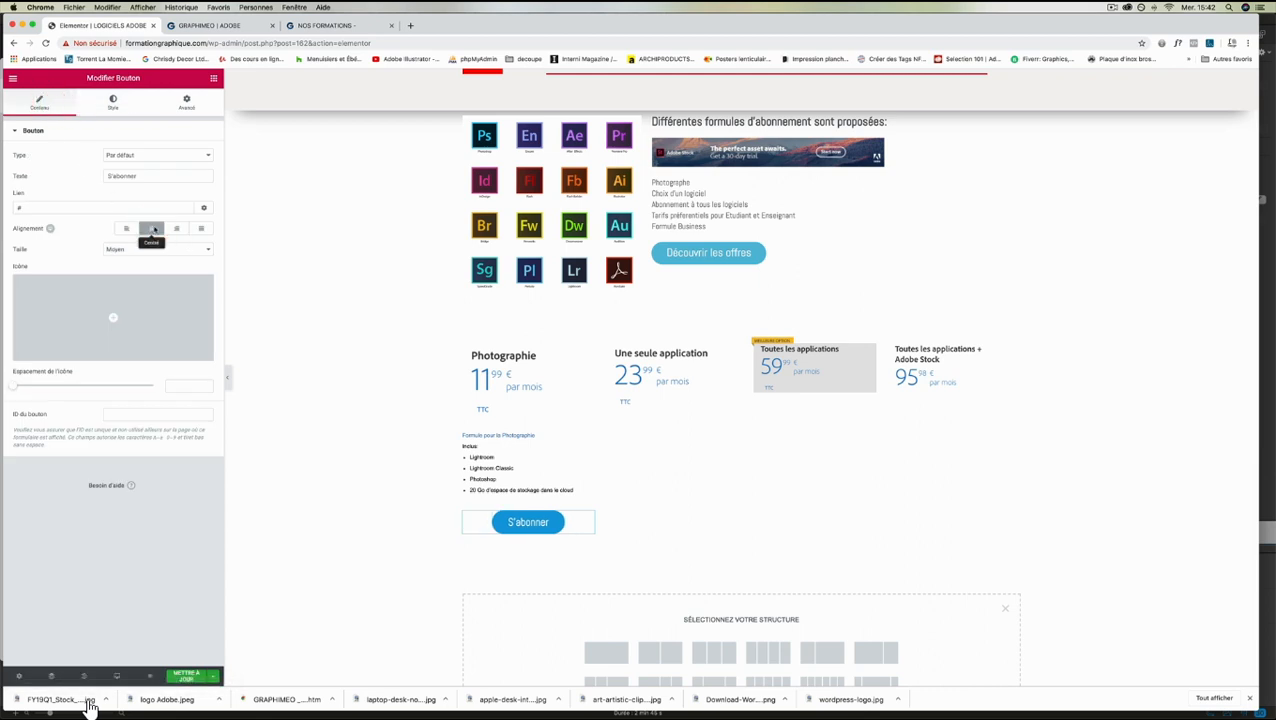
double_click(28, 207)
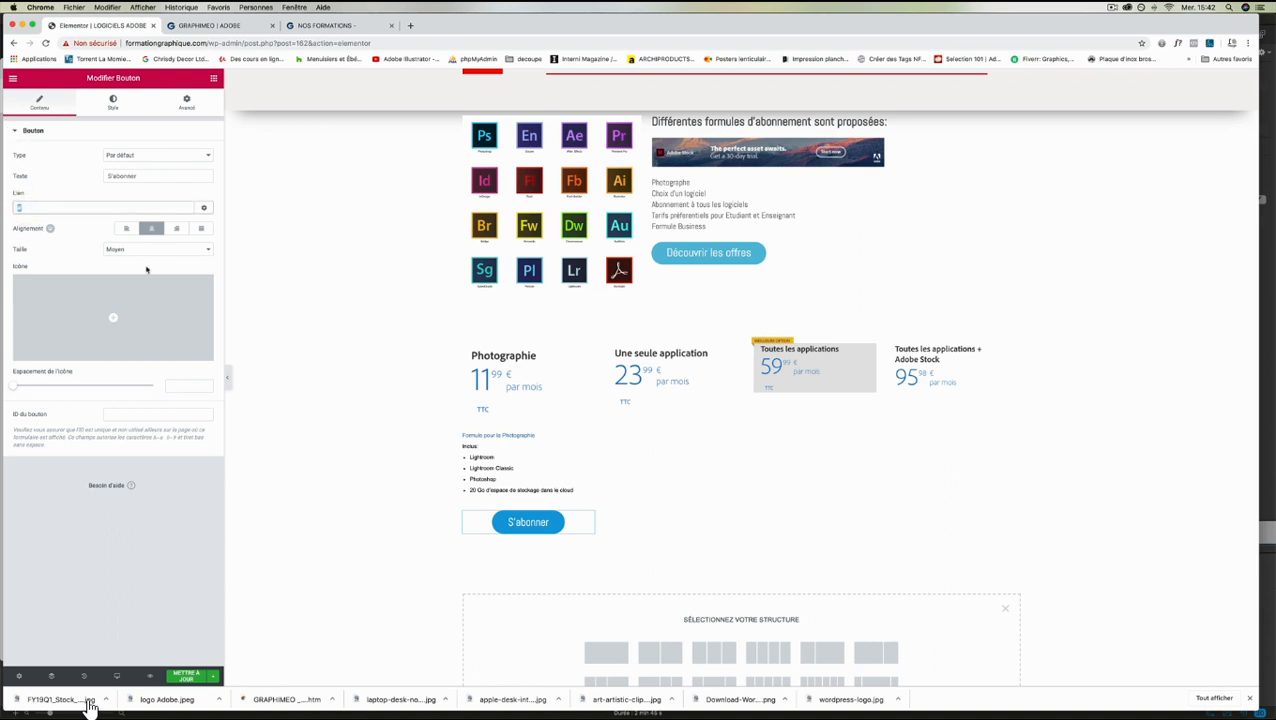
key(BackSpace)
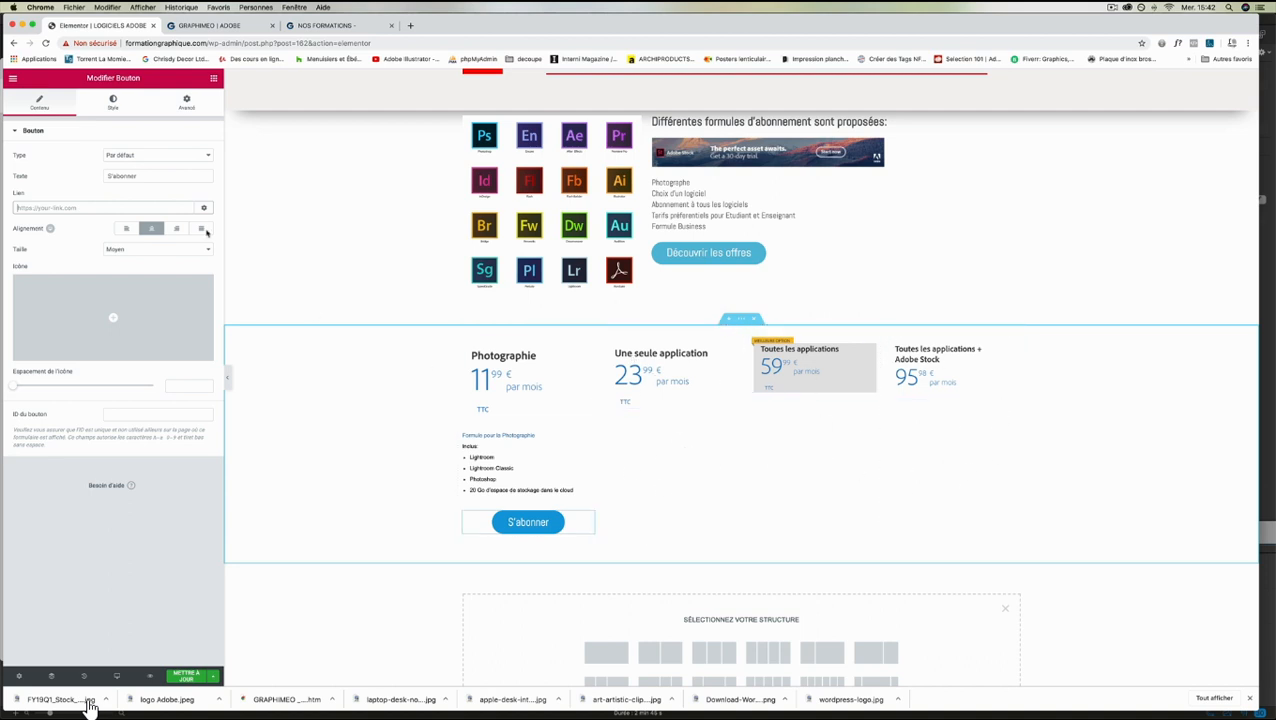
Place a text editor widget below the Une seule application price image in the second column.
click(213, 78)
drag(167, 222, 650, 406)
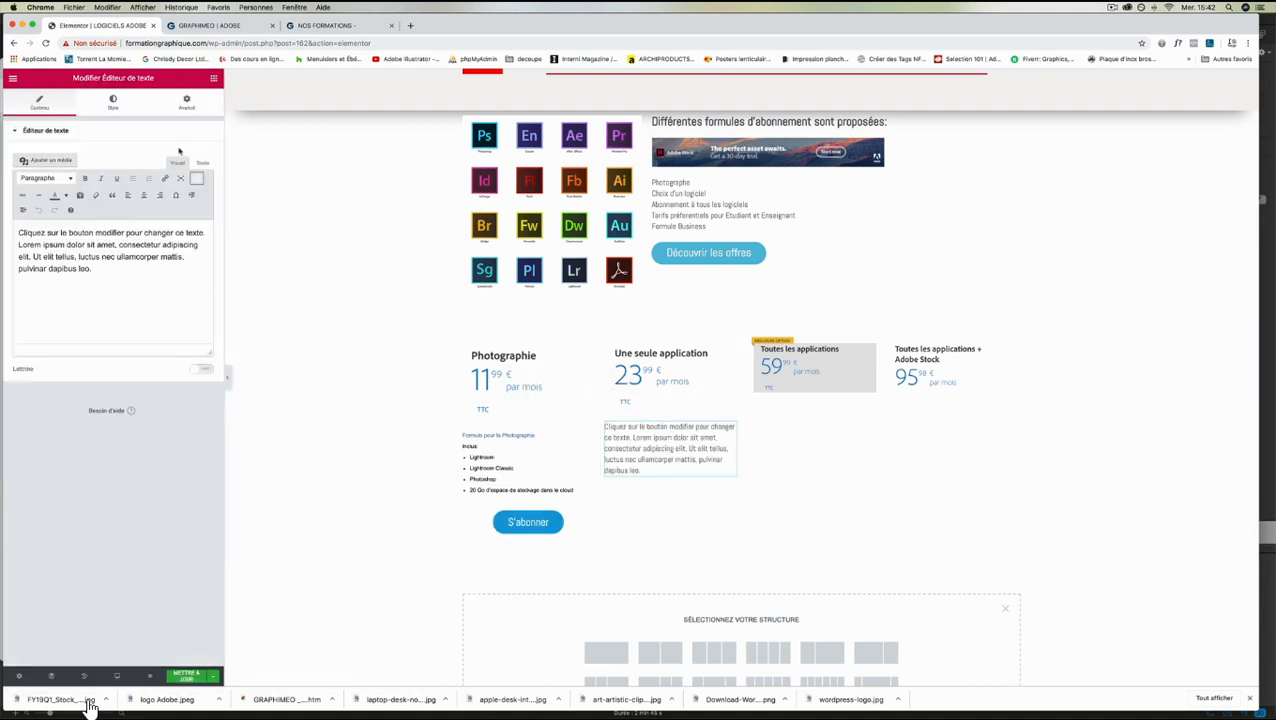
click(213, 80)
drag(167, 266, 644, 486)
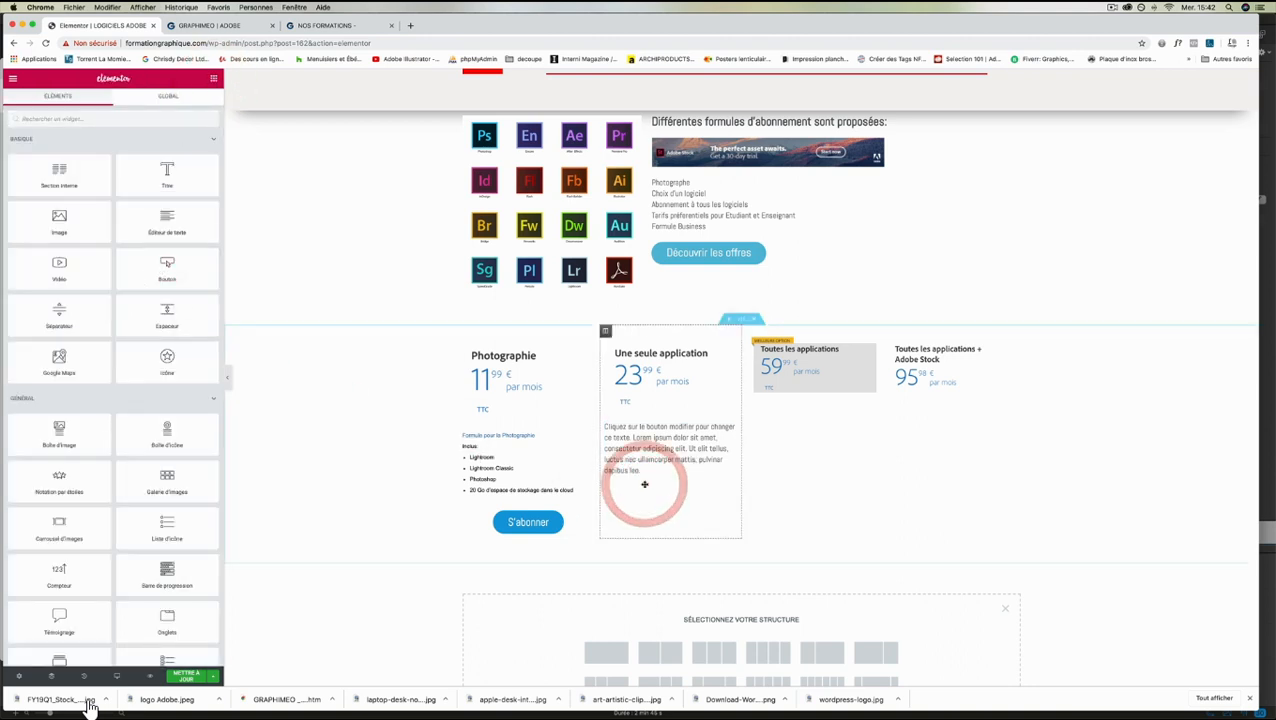
drag(165, 275, 634, 476)
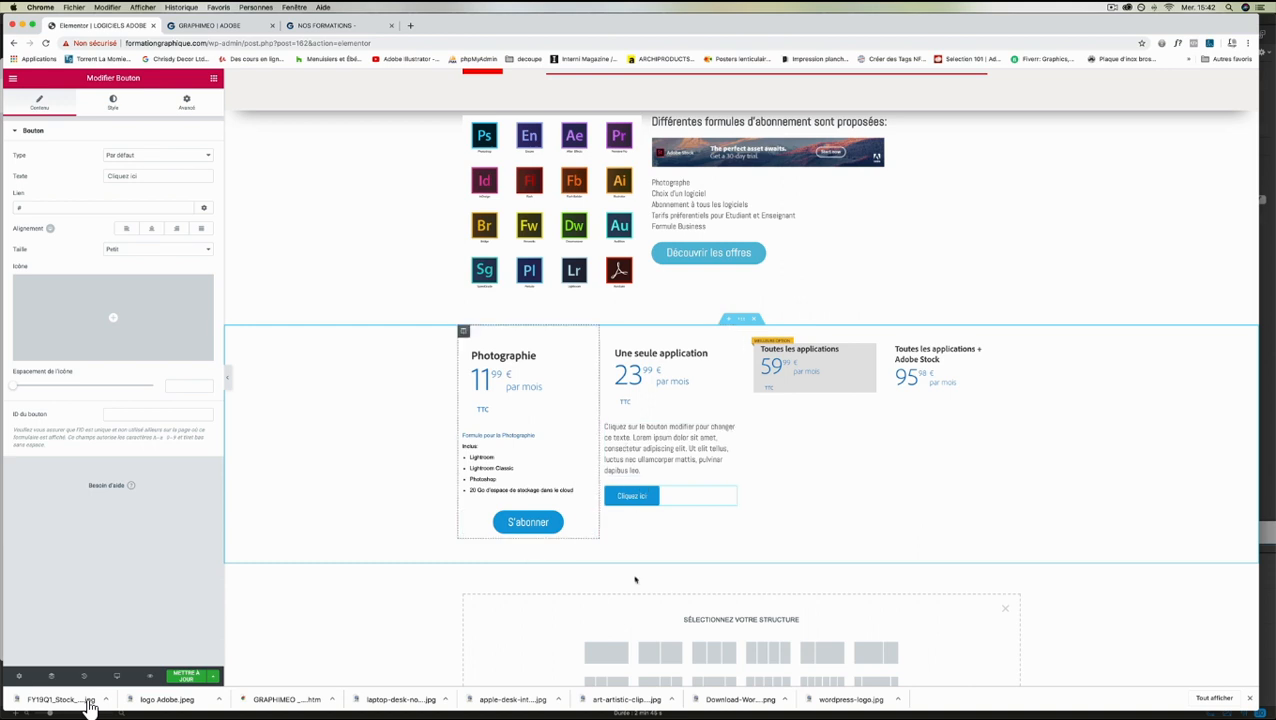
right_click(735, 490)
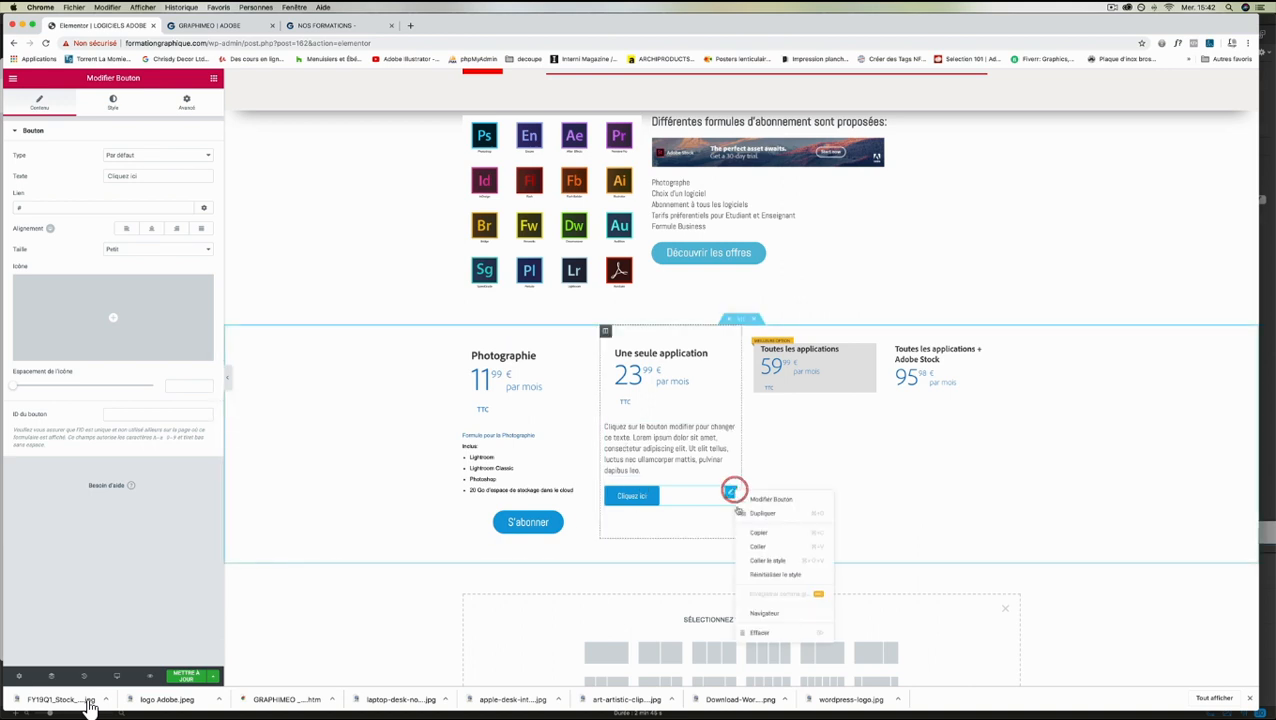
click(775, 632)
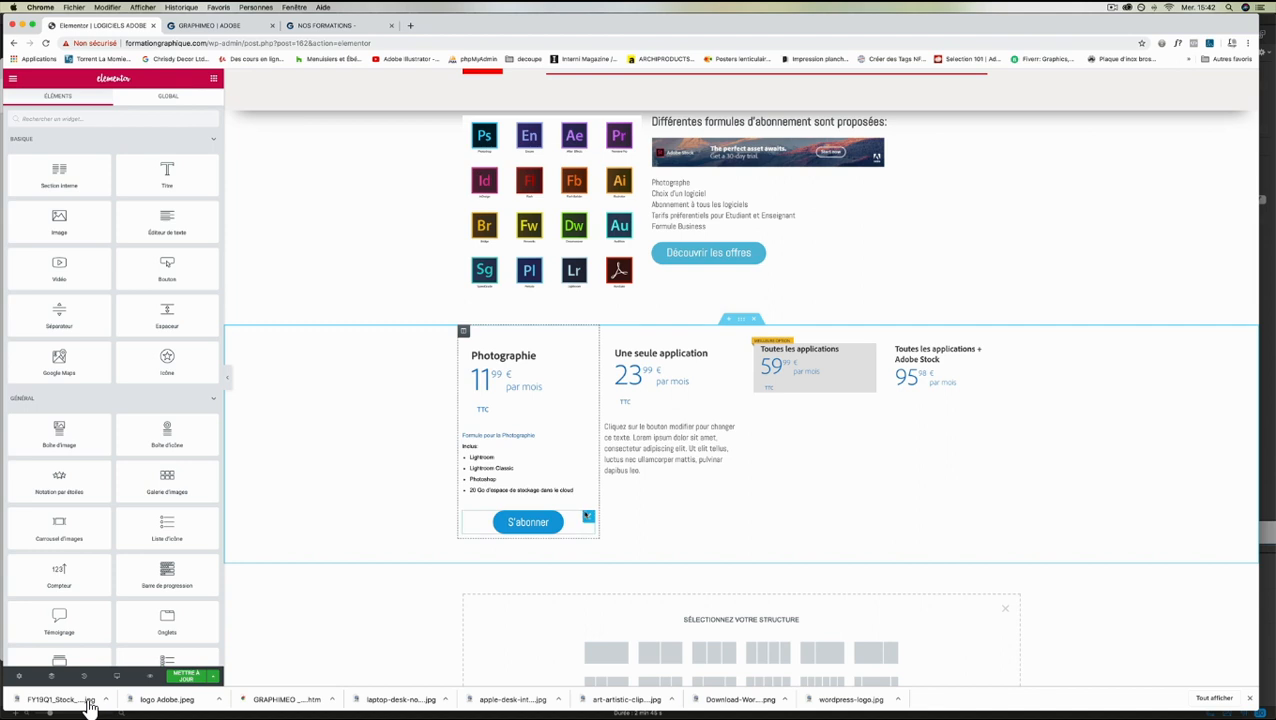
Delete the S'abonner button below the Photographie description.
right_click(584, 514)
click(664, 636)
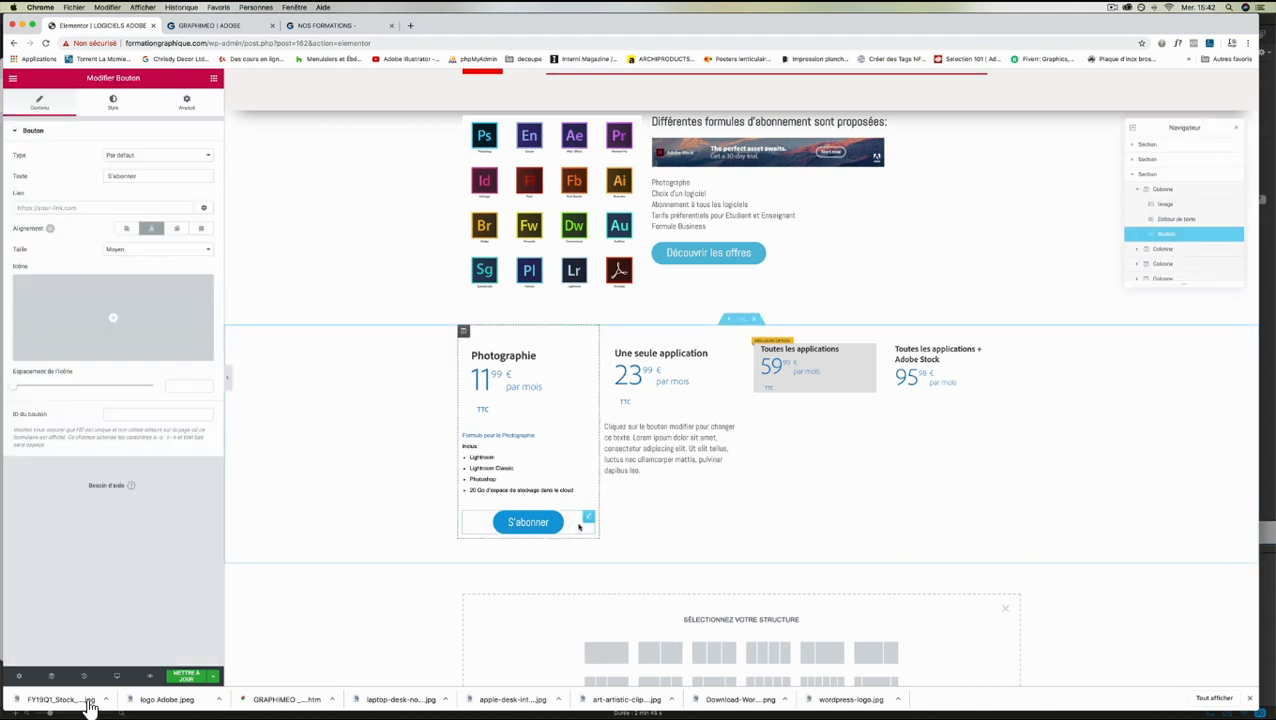
right_click(585, 517)
click(640, 661)
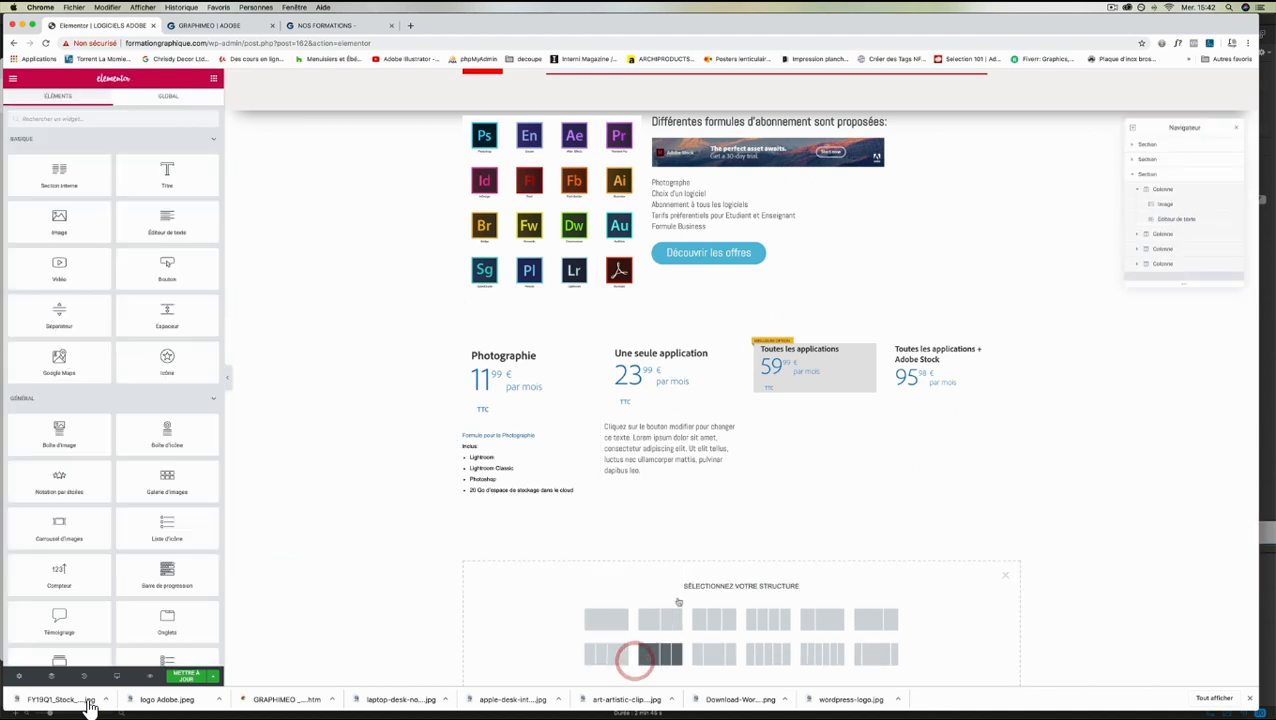
Add a separate four-column section below the plan descriptions and place a button widget in its first column.
click(768, 655)
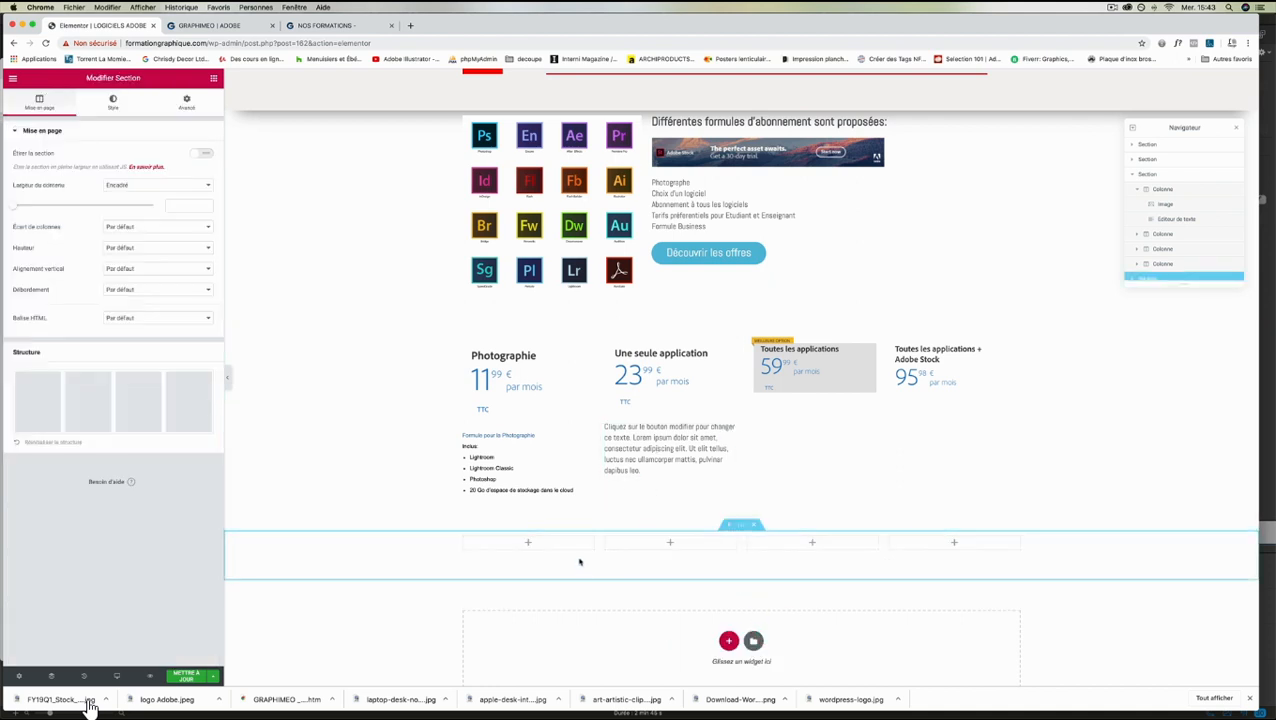
click(187, 106)
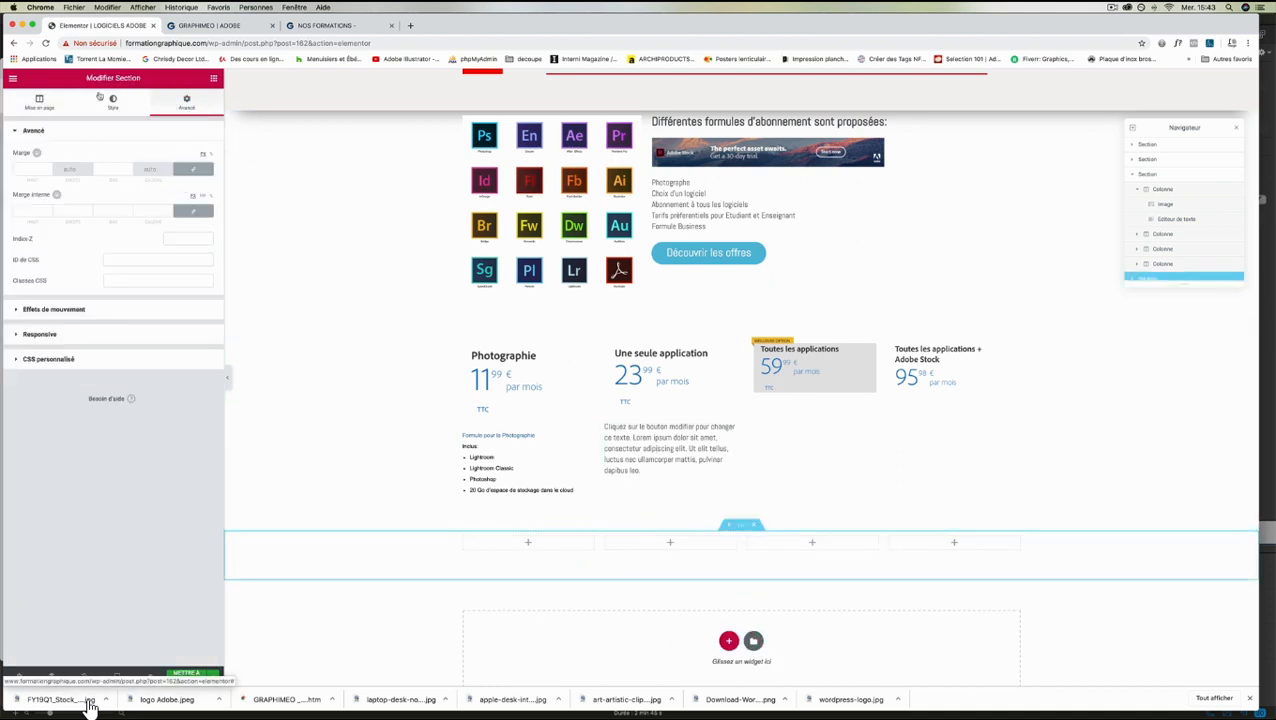
click(213, 78)
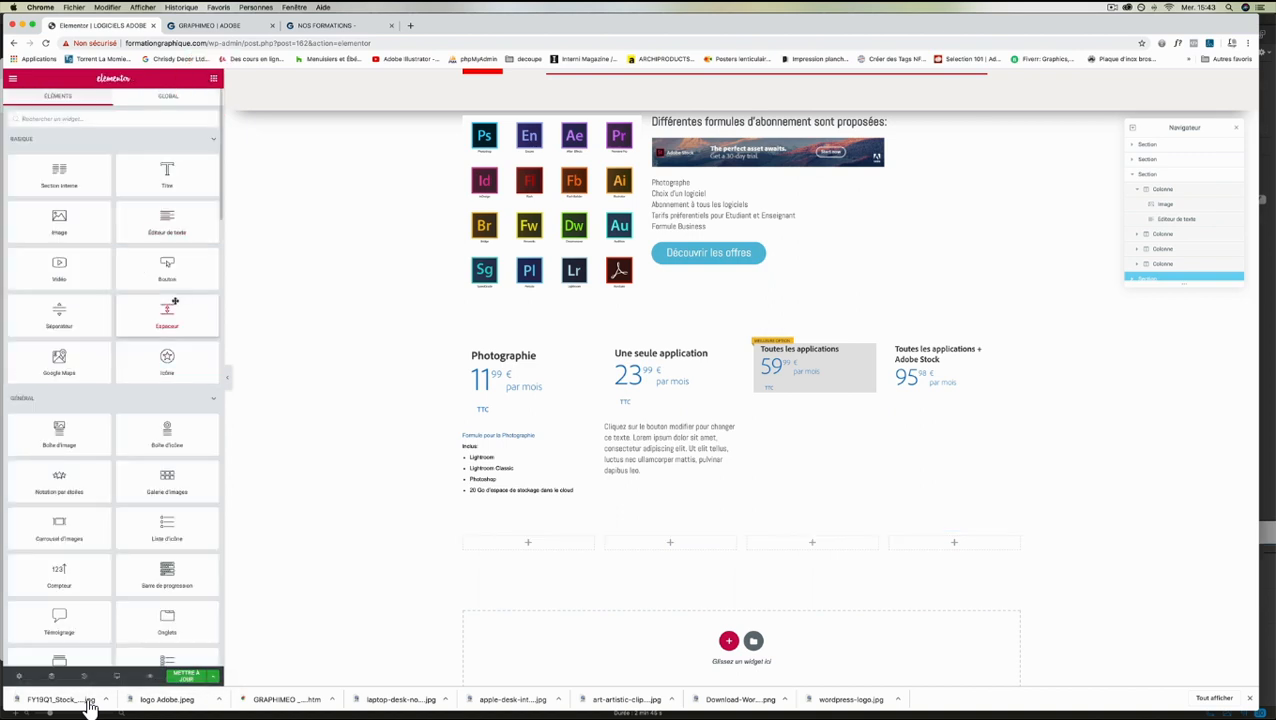
drag(176, 278, 530, 540)
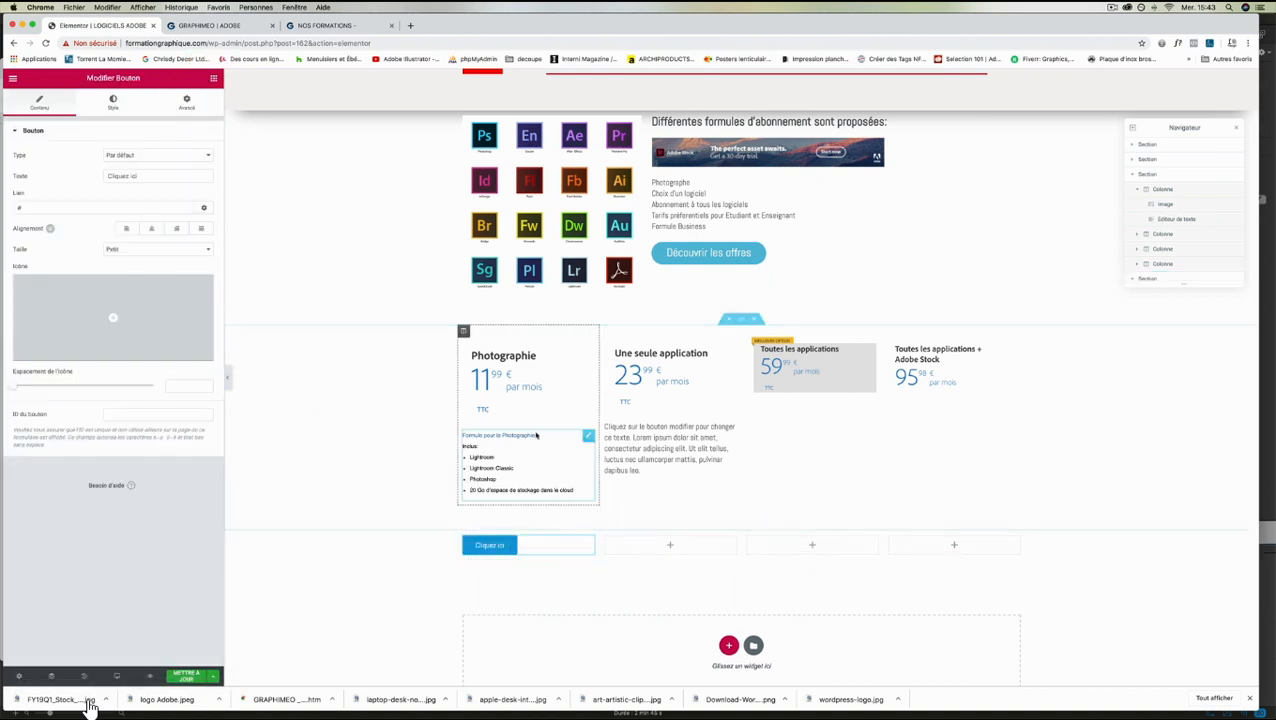